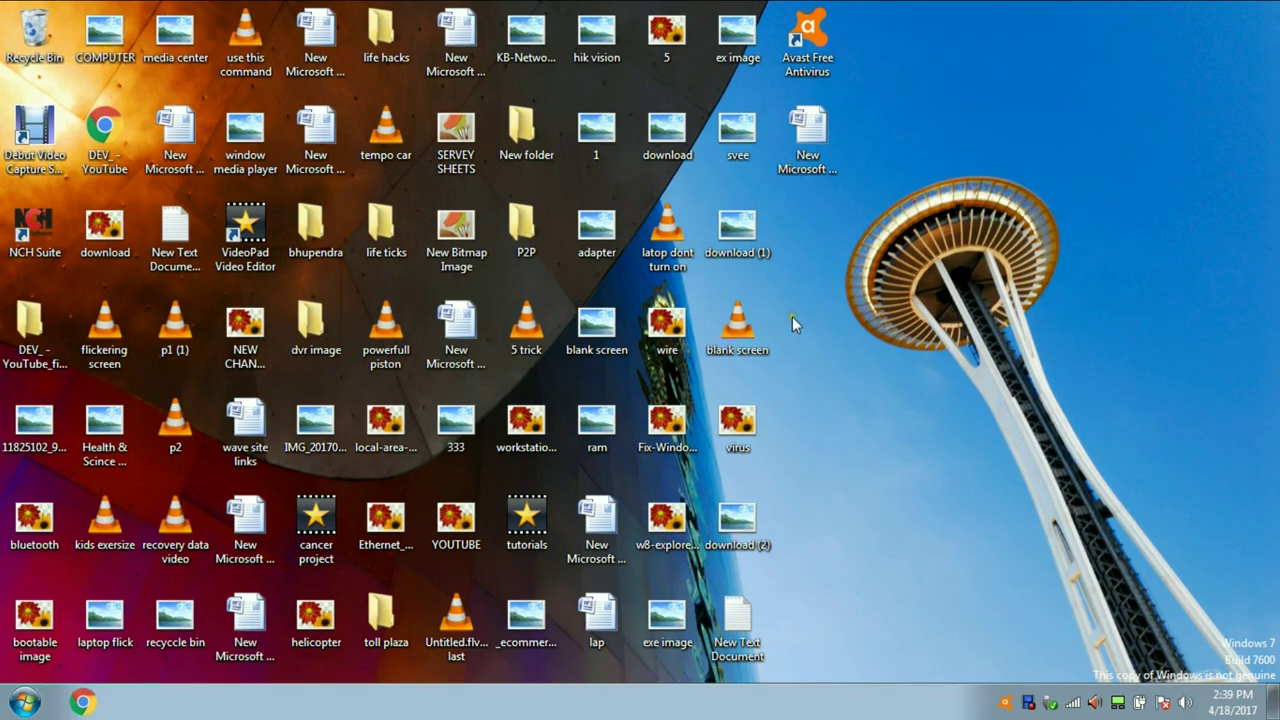
- Refresh the desktop, and open Windows Defender from Control Panel
{"action": "right_click", "coordinate": [807, 330]}
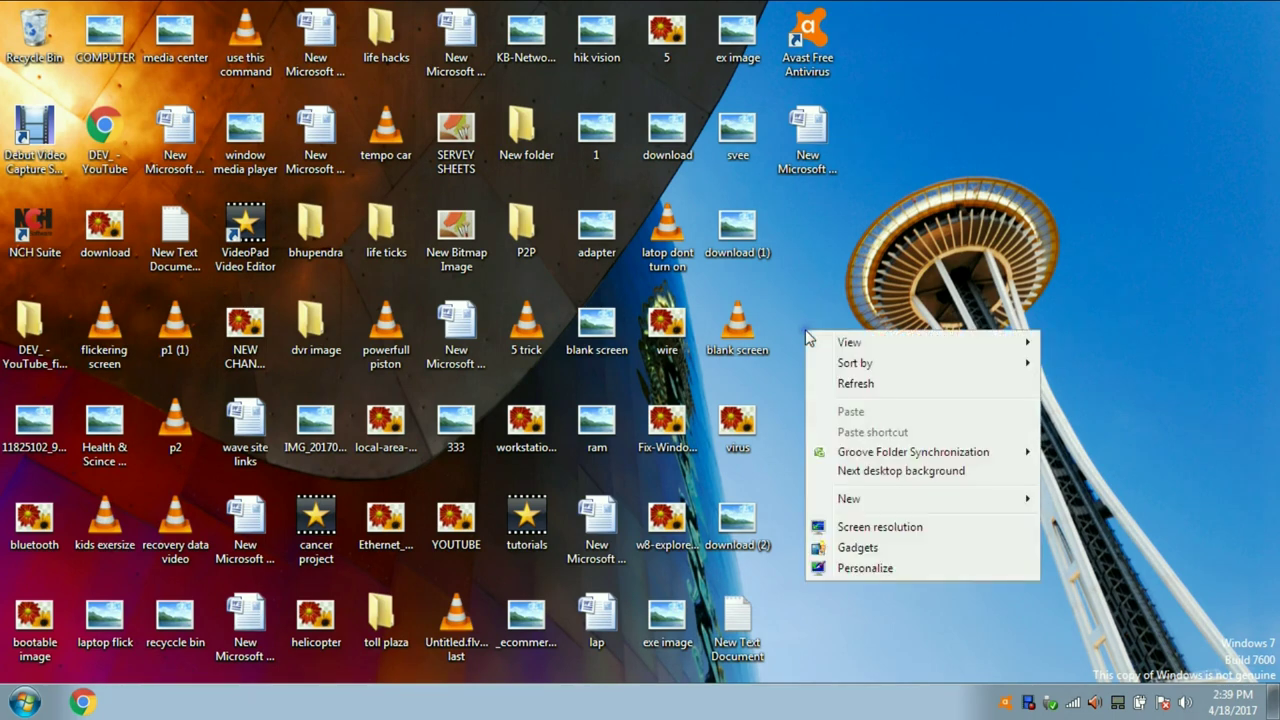
{"action": "left_click", "coordinate": [840, 384]}
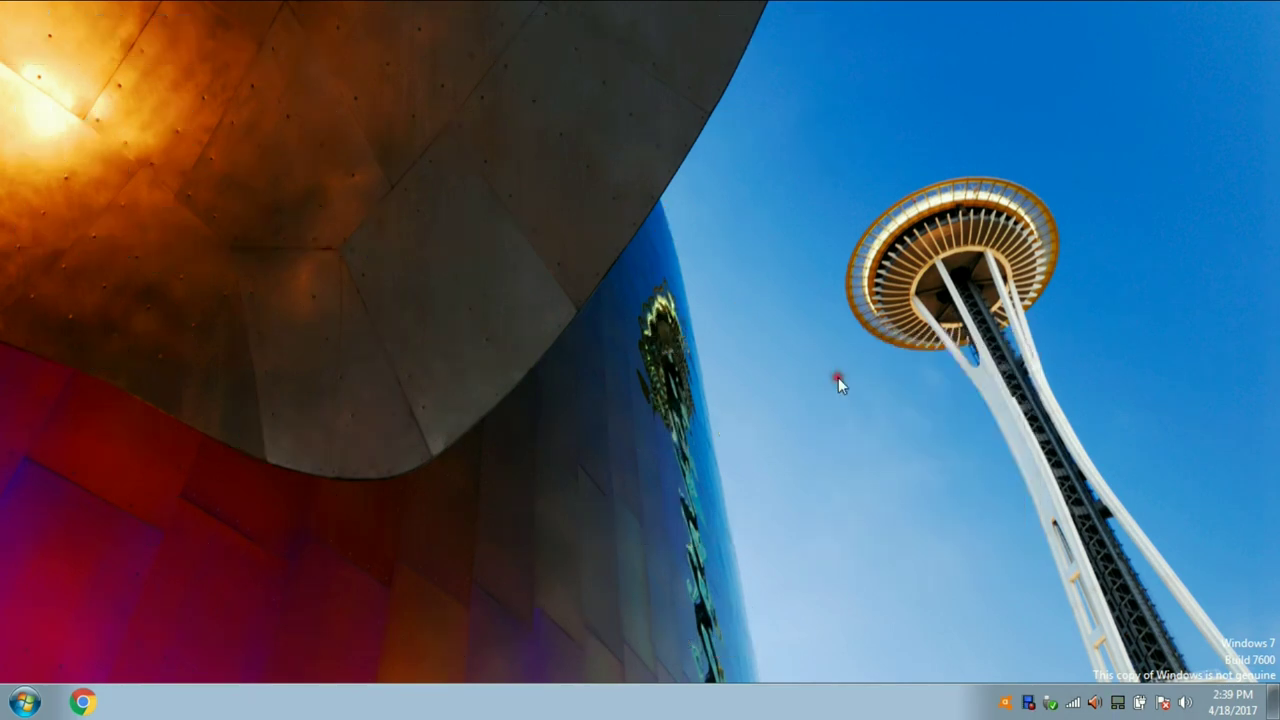
{"action": "left_click", "coordinate": [25, 702]}
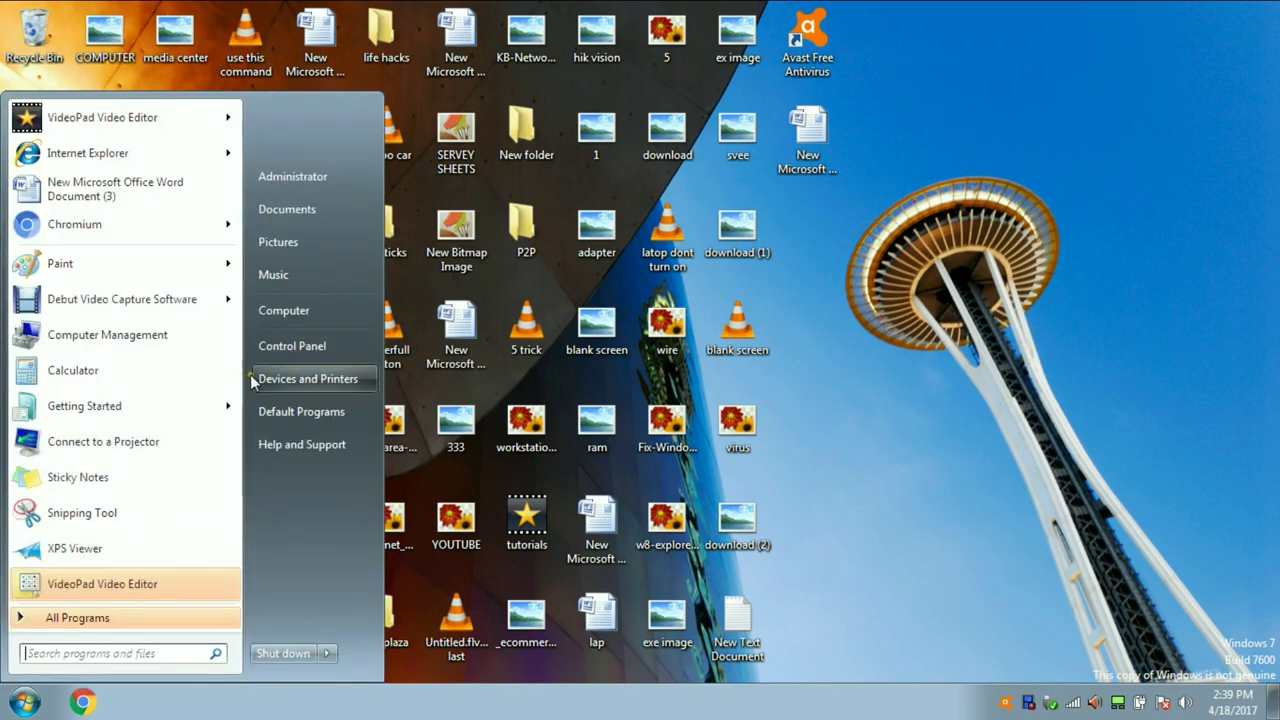
{"action": "left_click", "coordinate": [294, 348]}
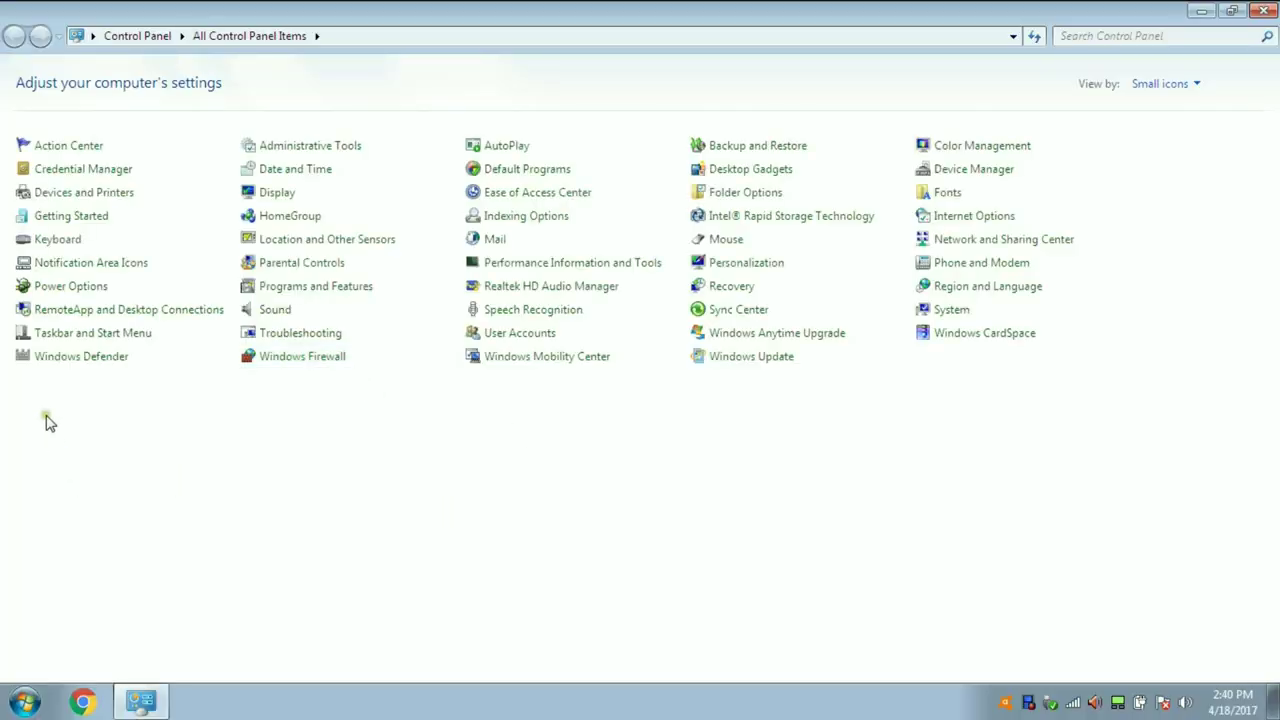
{"action": "right_click", "coordinate": [53, 363]}
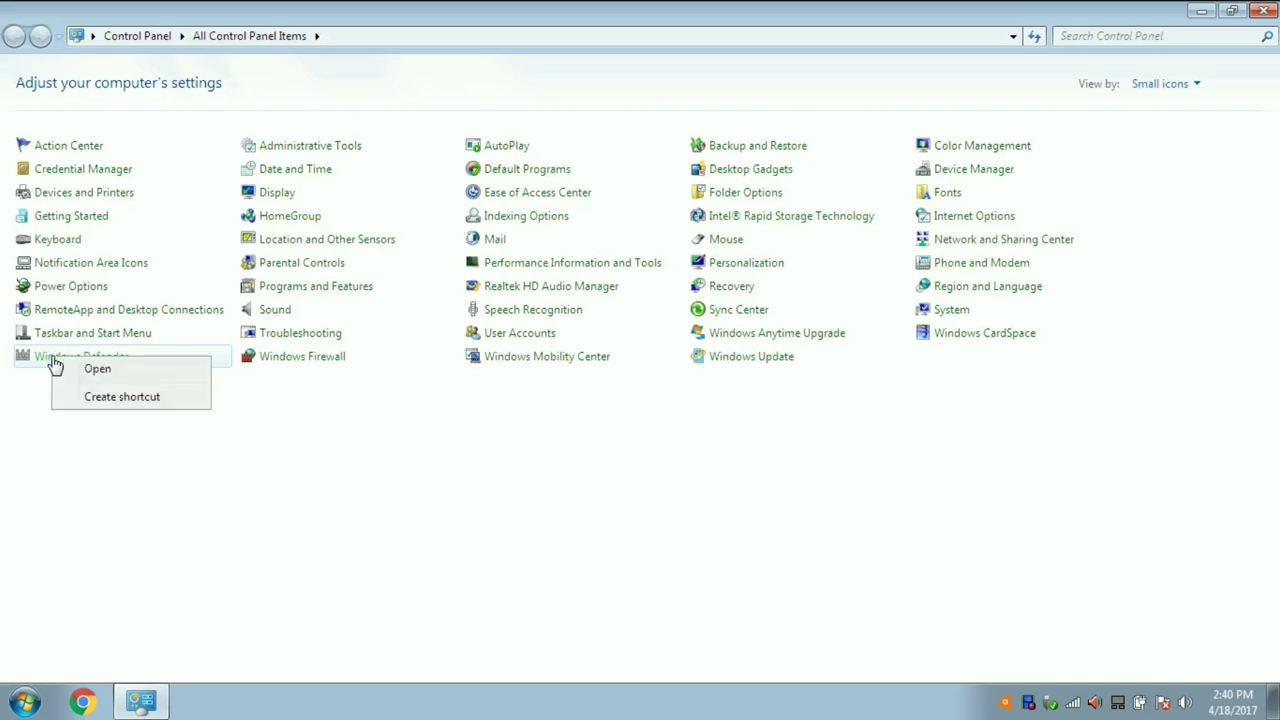
{"action": "left_click", "coordinate": [110, 374]}
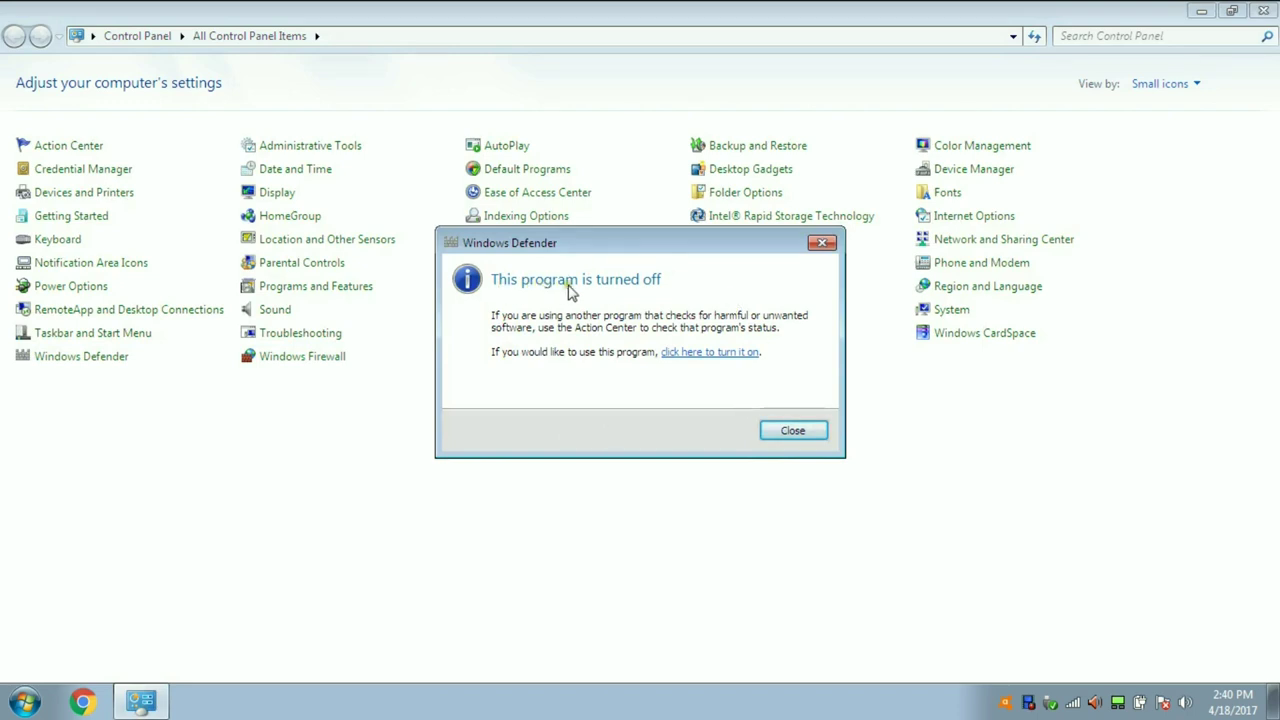
- Try to turn on Windows Defender, dismiss its dialogs and close Control Panel
{"action": "left_click", "coordinate": [694, 354]}
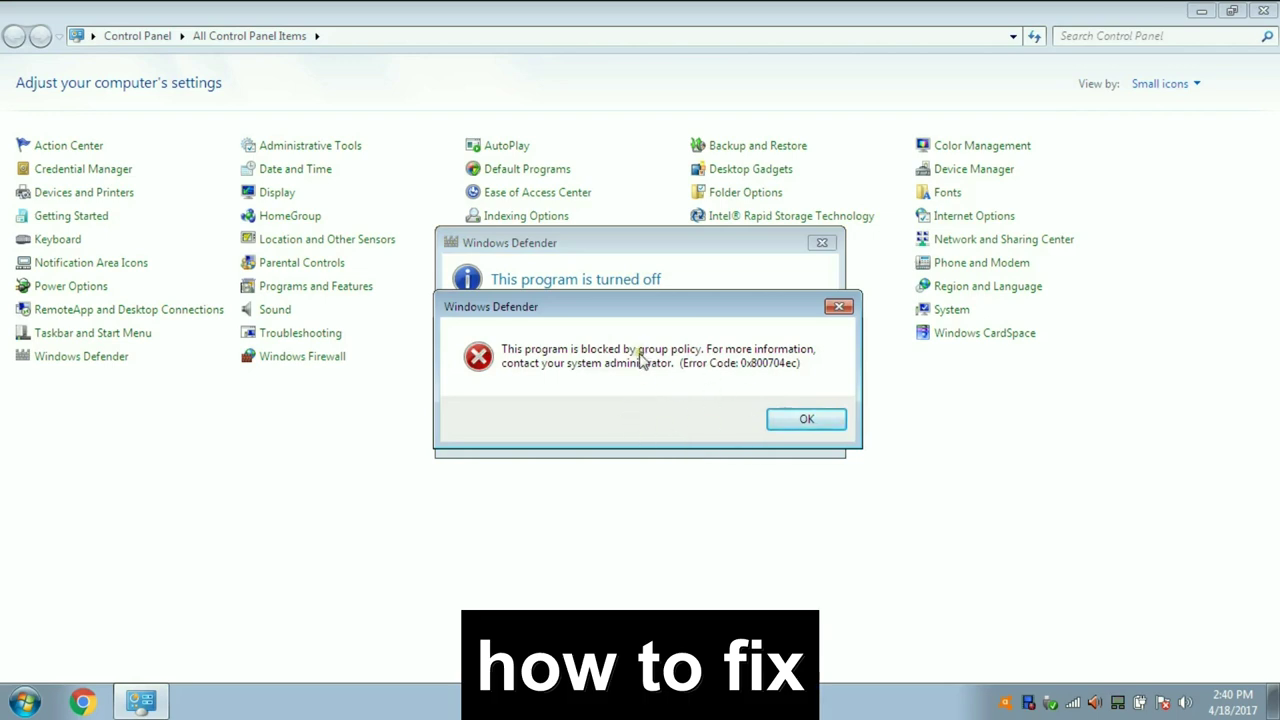
{"action": "left_click", "coordinate": [792, 422]}
{"action": "left_click", "coordinate": [791, 427]}
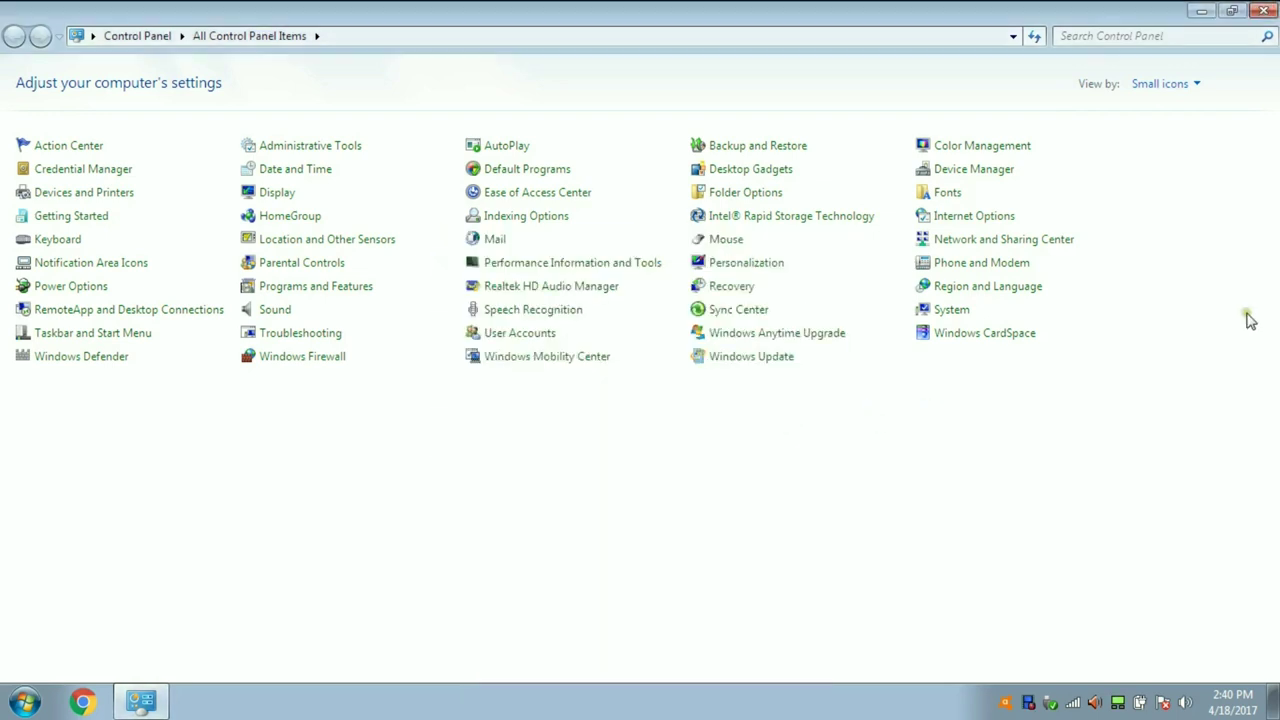
{"action": "left_click", "coordinate": [1264, 12]}
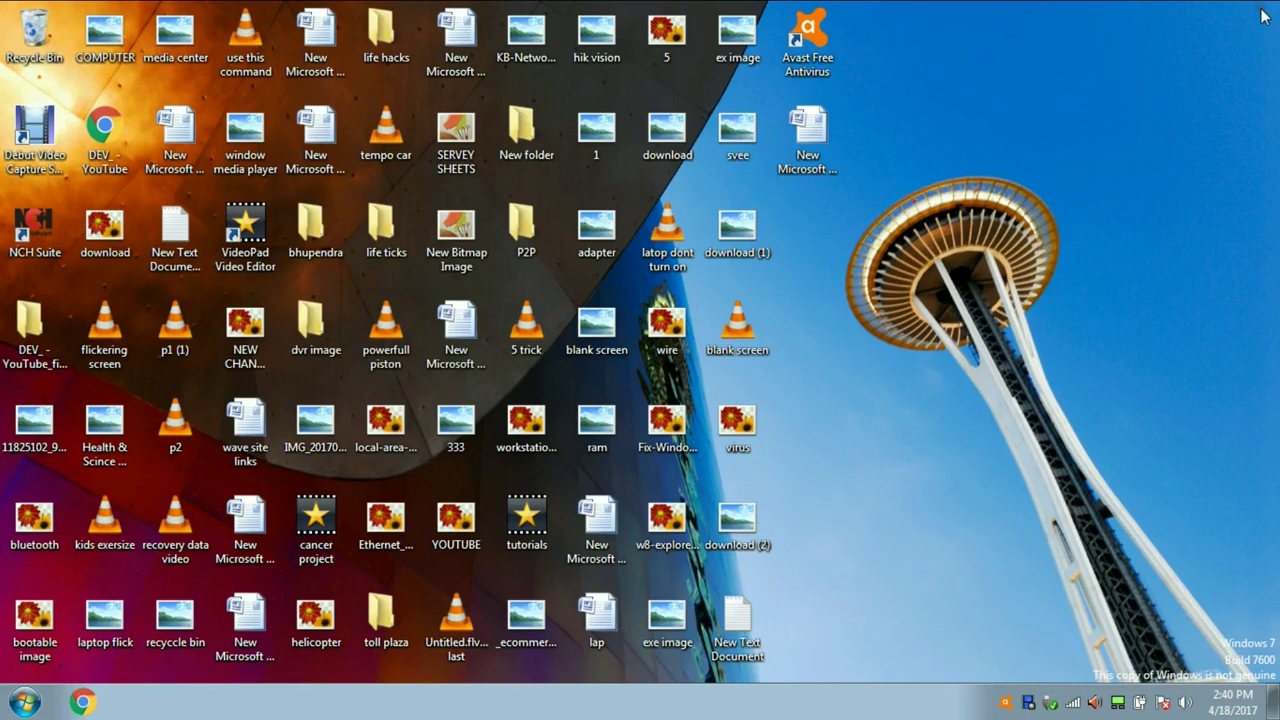
- Launch the Registry Editor by running regedit
{"action": "left_click", "coordinate": [25, 703]}
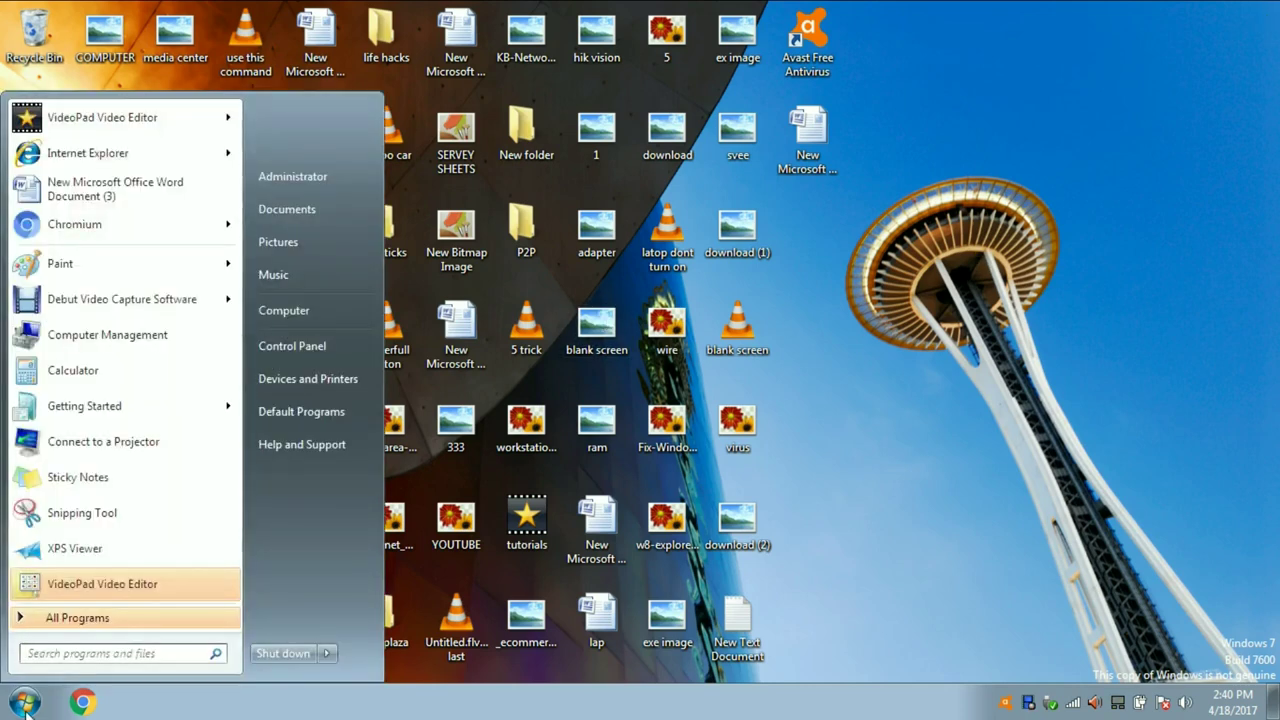
{"action": "key", "text": "super+r"}
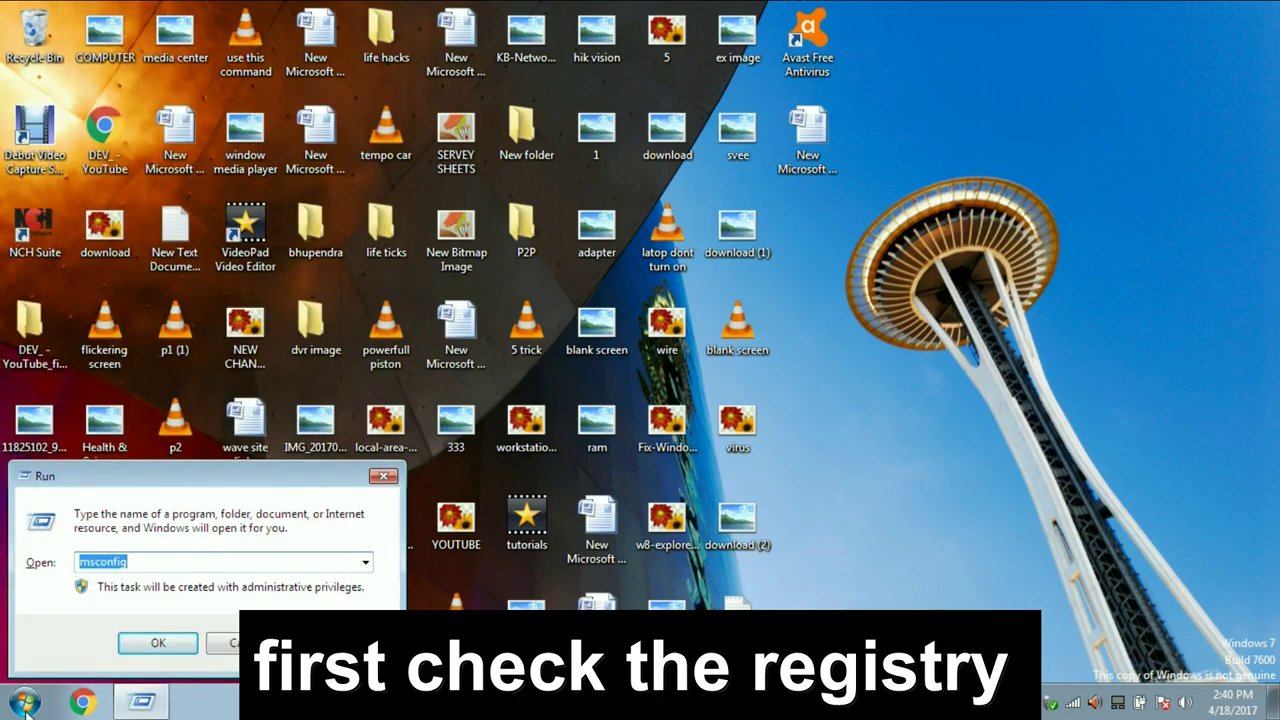
{"action": "type", "text": "regedit"}
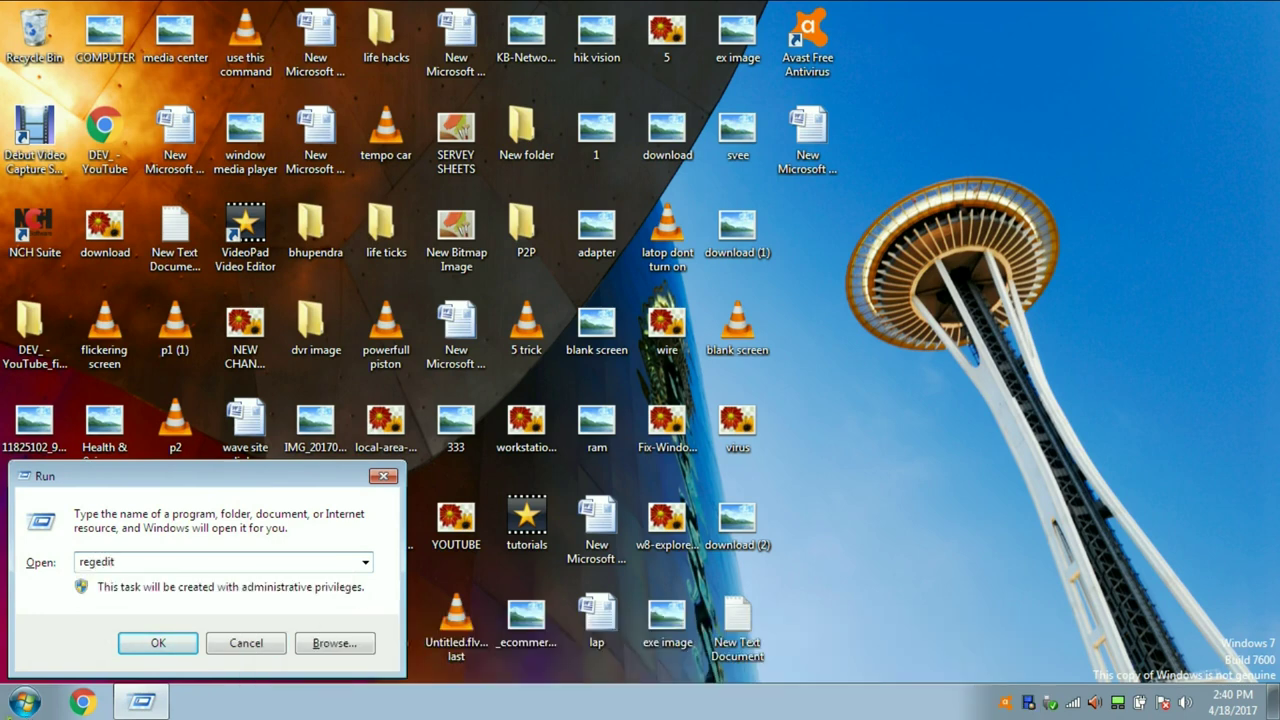
{"action": "left_click", "coordinate": [157, 643]}
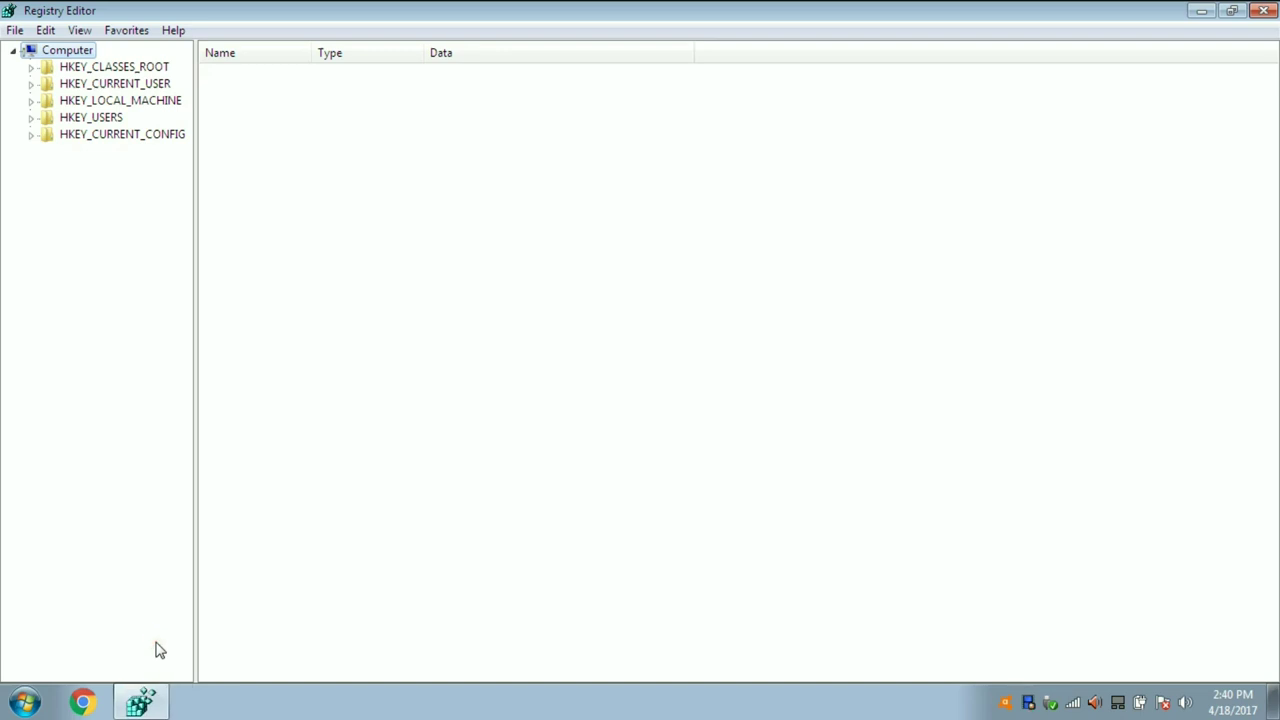
- Go to the registry key HKEY_LOCAL_MACHINE\SOFTWARE\Microsoft\Windows Defender and expand it
{"action": "left_click", "coordinate": [31, 101]}
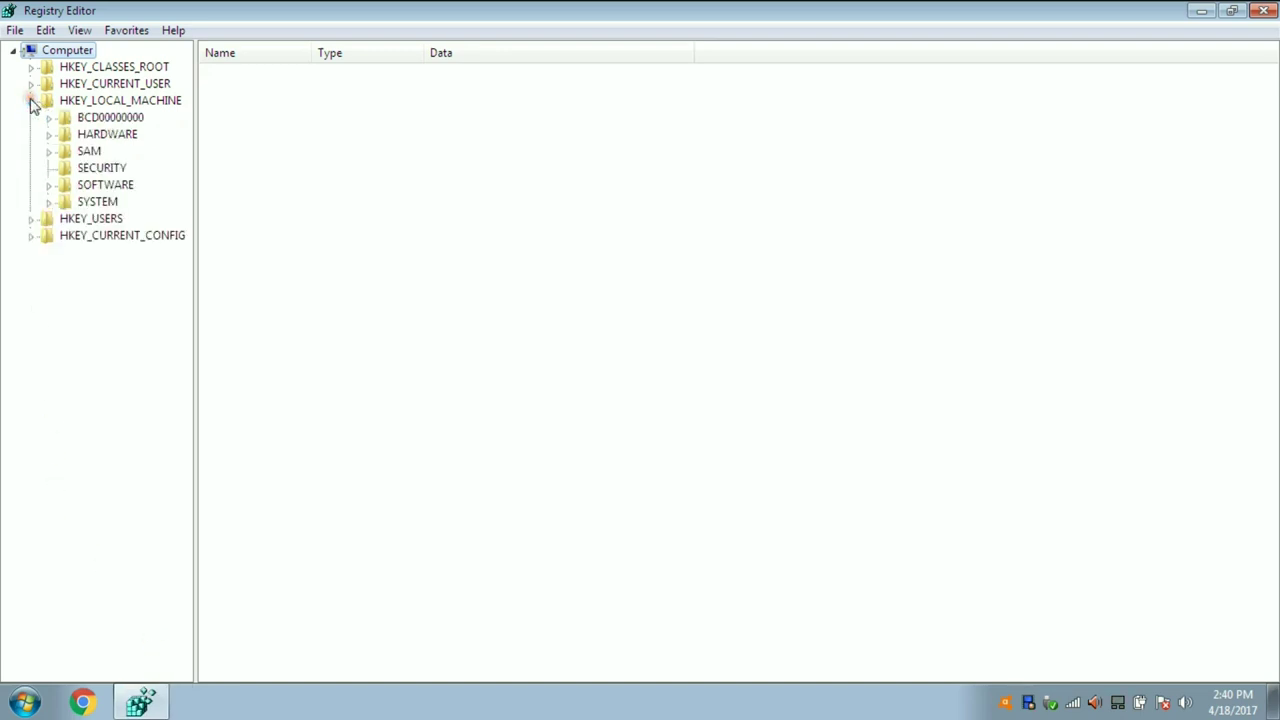
{"action": "left_click", "coordinate": [49, 185]}
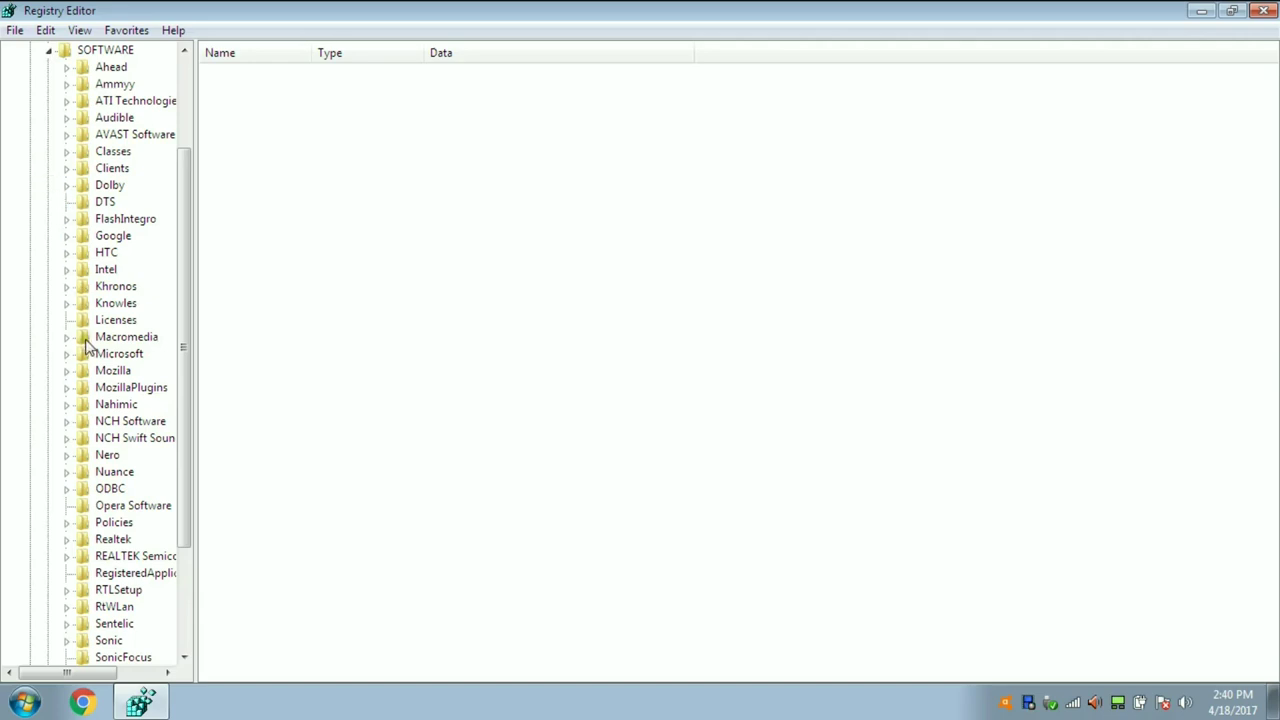
{"action": "left_click", "coordinate": [98, 356]}
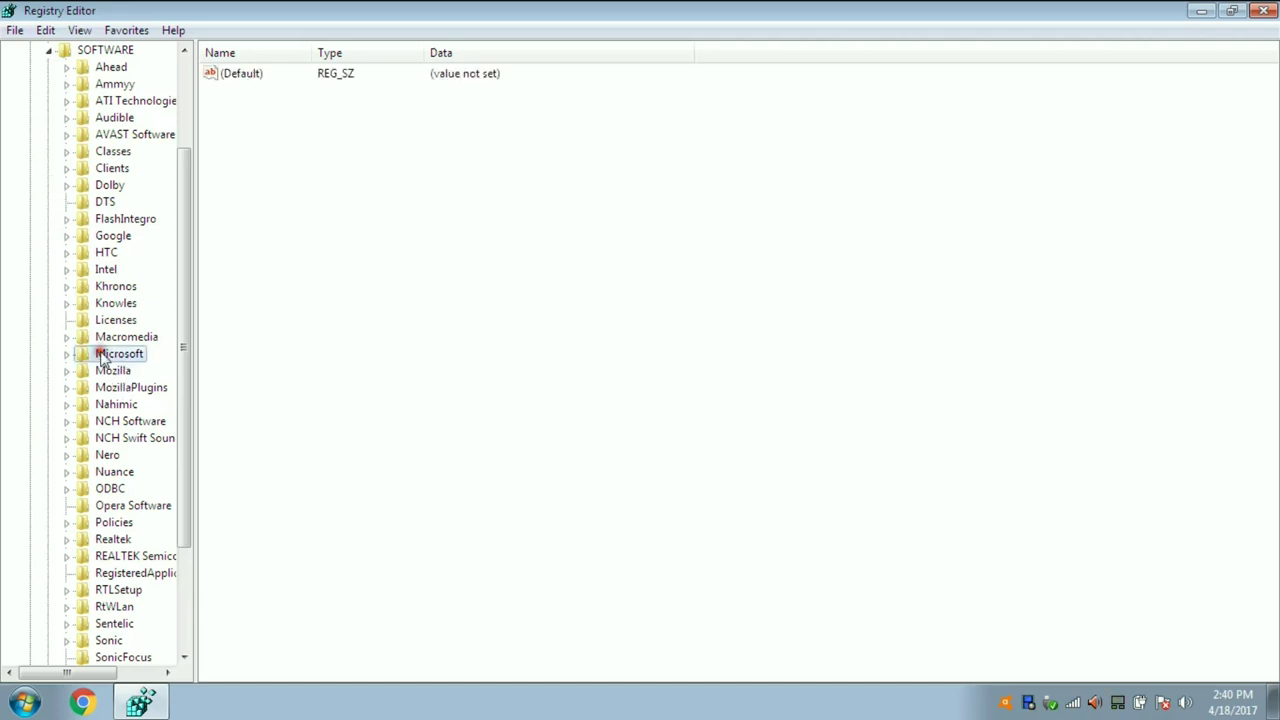
{"action": "left_click", "coordinate": [65, 355]}
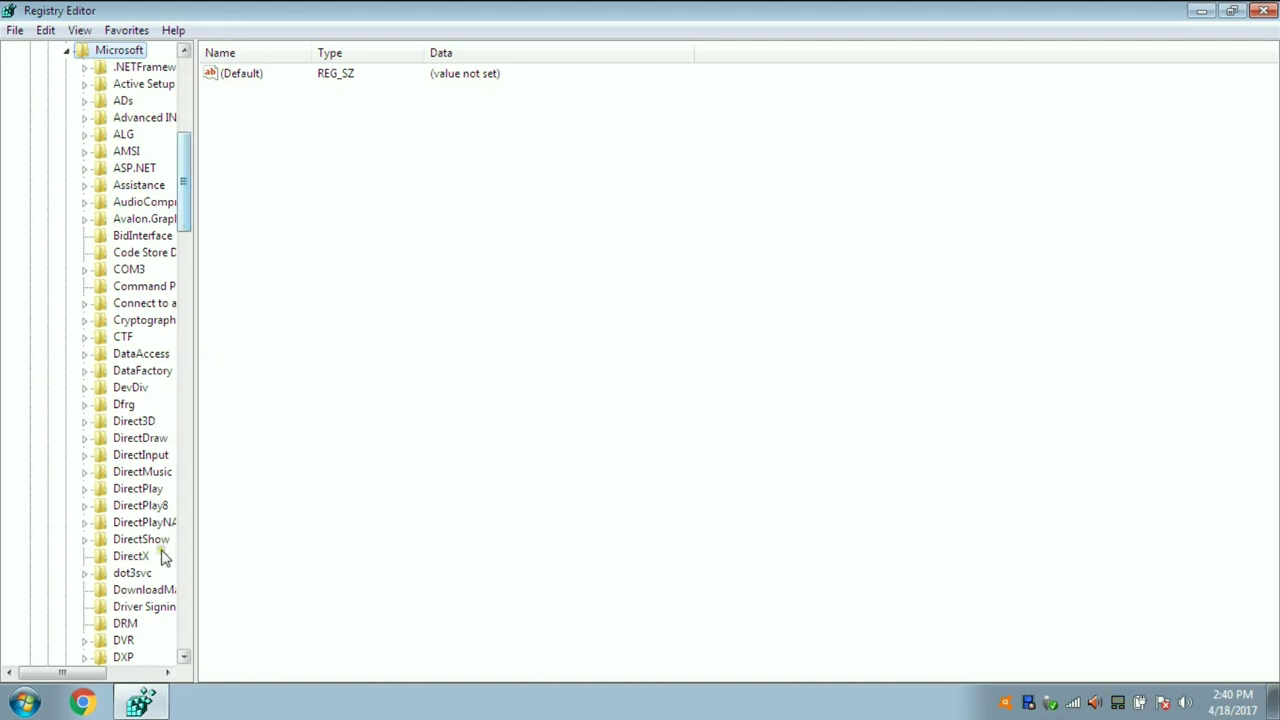
{"action": "left_click", "coordinate": [168, 675]}
{"action": "left_click", "coordinate": [168, 675]}
{"action": "left_click", "coordinate": [168, 675]}
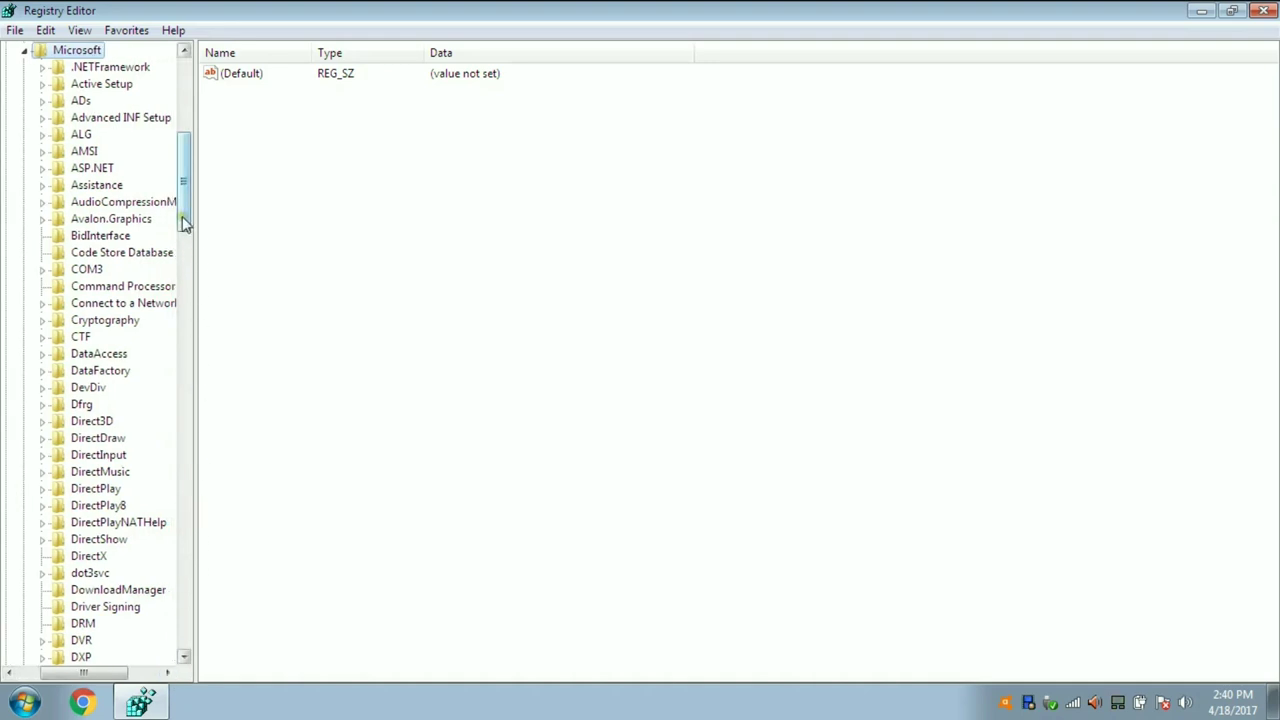
{"action": "left_click", "coordinate": [186, 656]}
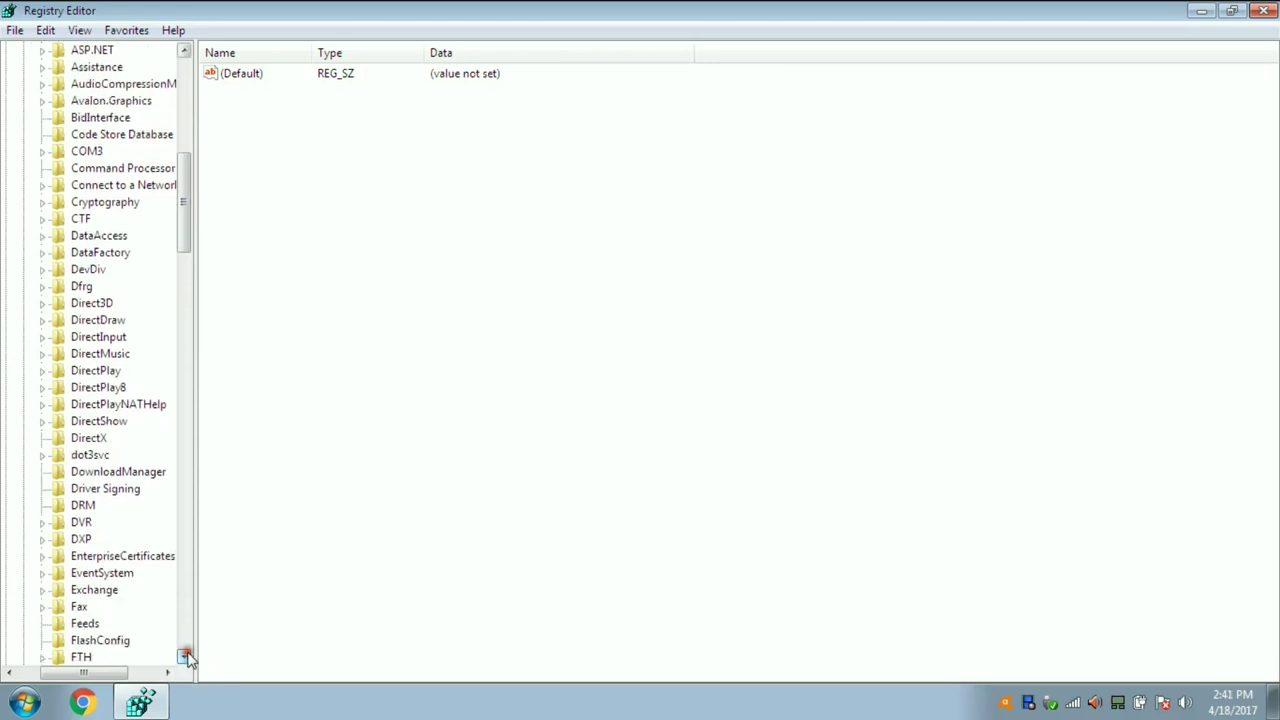
{"action": "left_click_drag", "start_coordinate": [186, 656], "coordinate": [187, 660]}
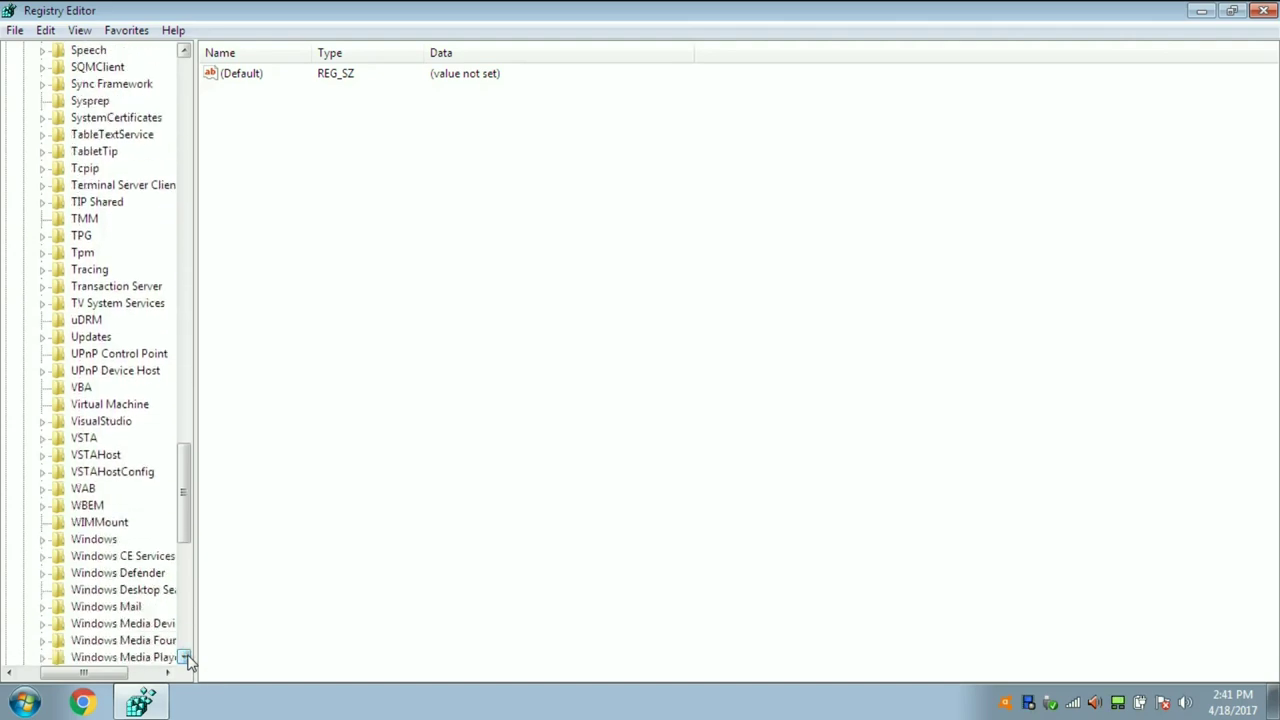
{"action": "left_click", "coordinate": [139, 574]}
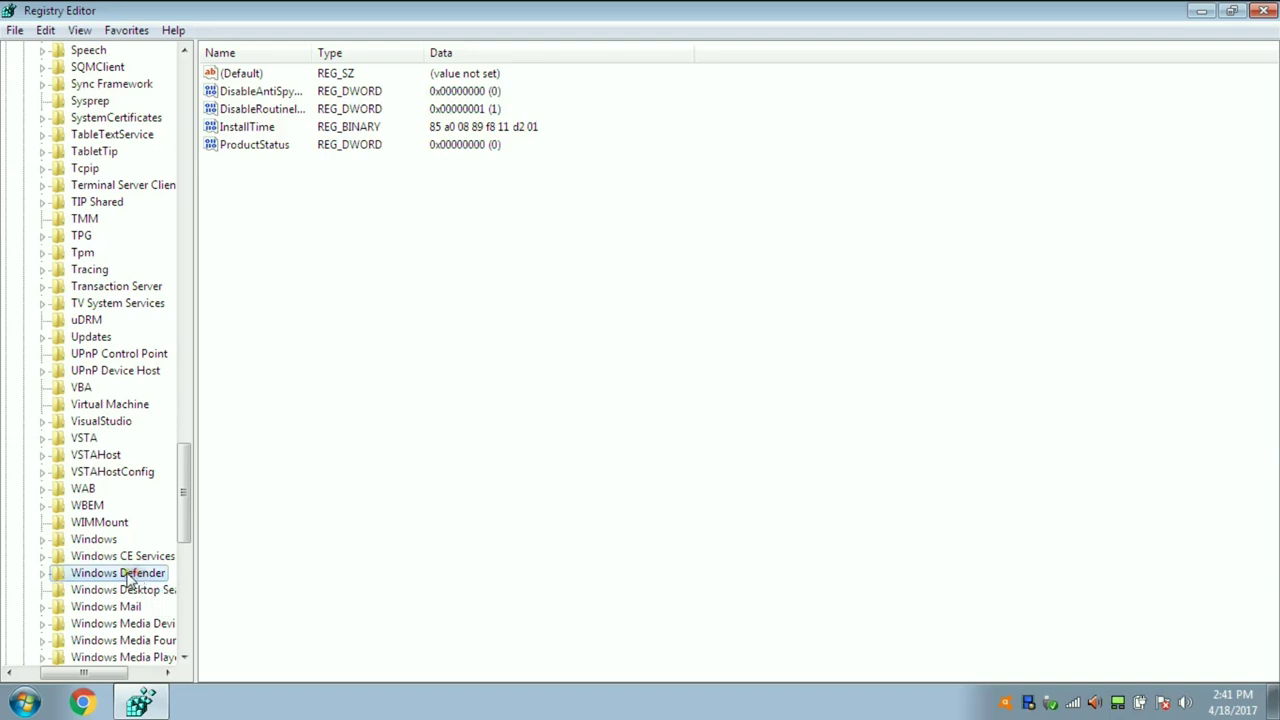
{"action": "left_click", "coordinate": [44, 574]}
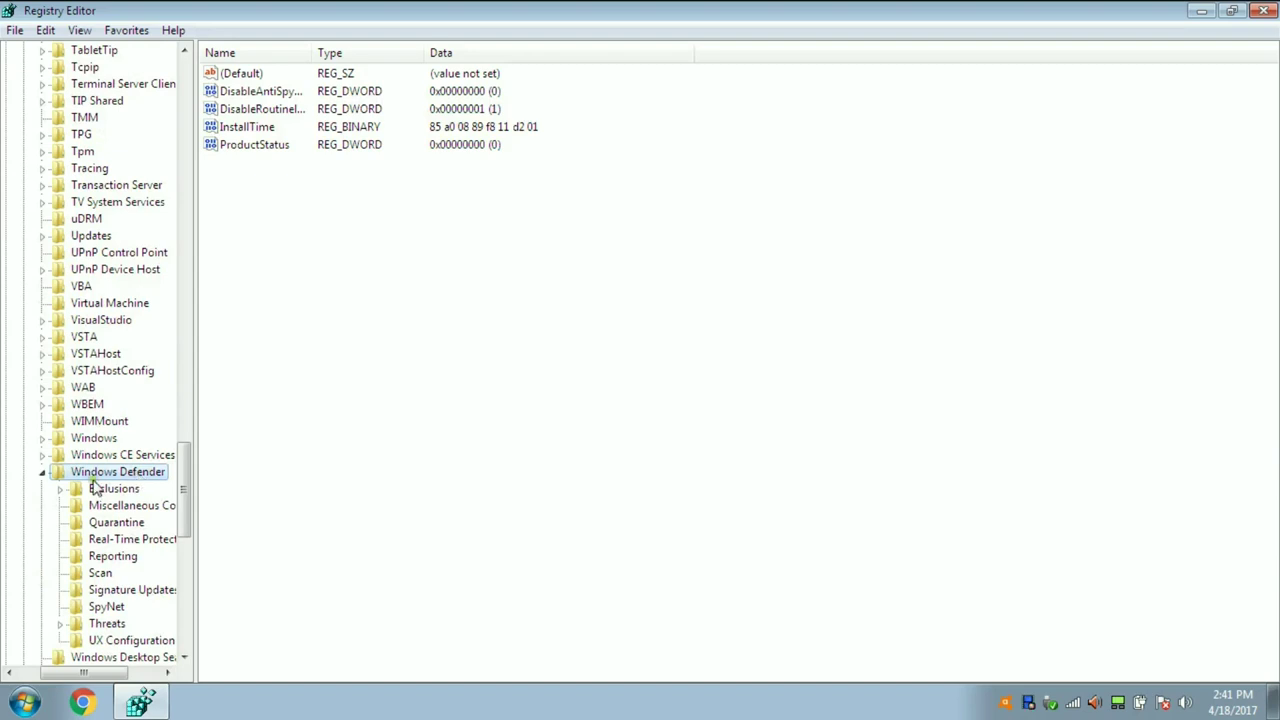
- Open the DisableRoutinelyTakingAction value of the Windows Defender key for editing
{"action": "left_click", "coordinate": [246, 110]}
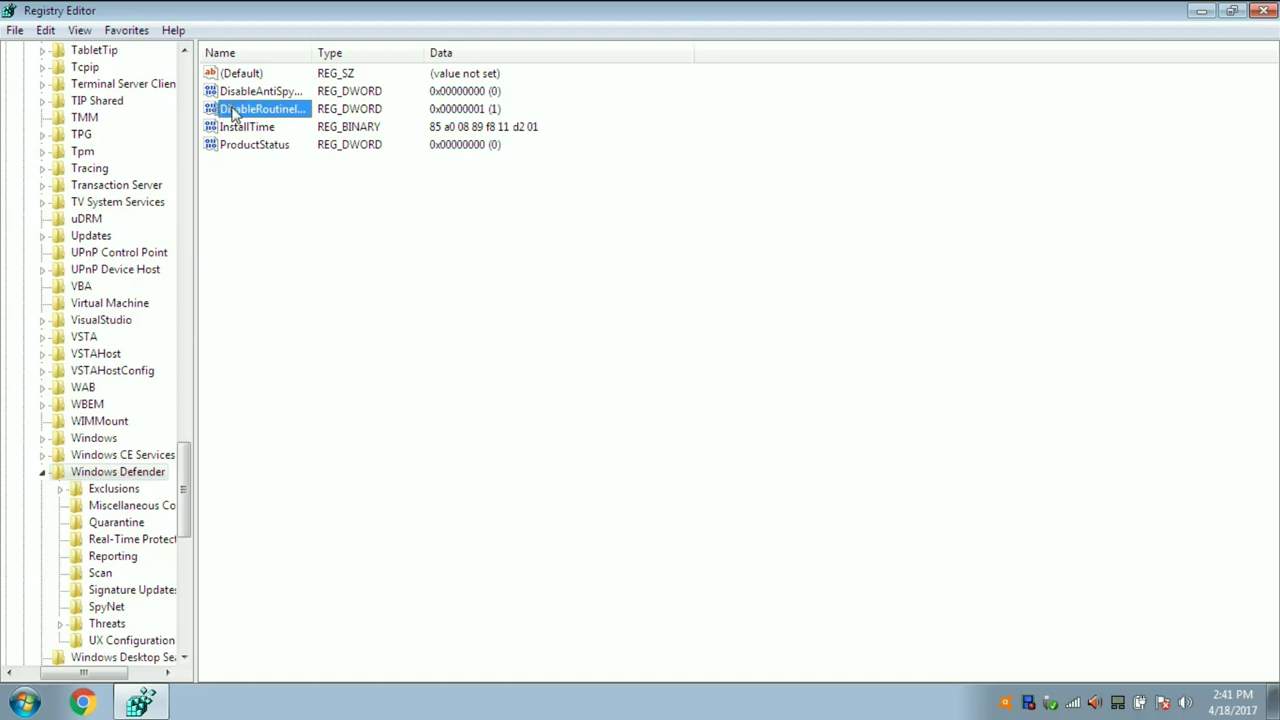
{"action": "right_click", "coordinate": [233, 110]}
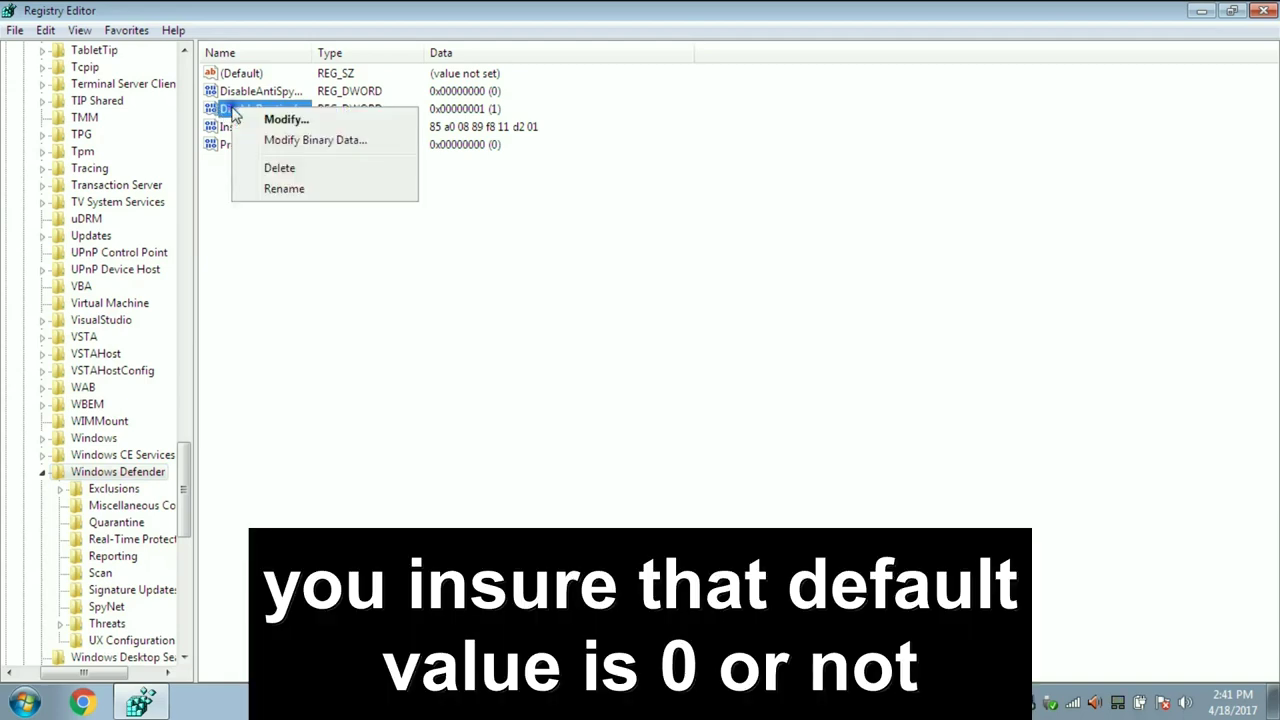
{"action": "left_click", "coordinate": [280, 120]}
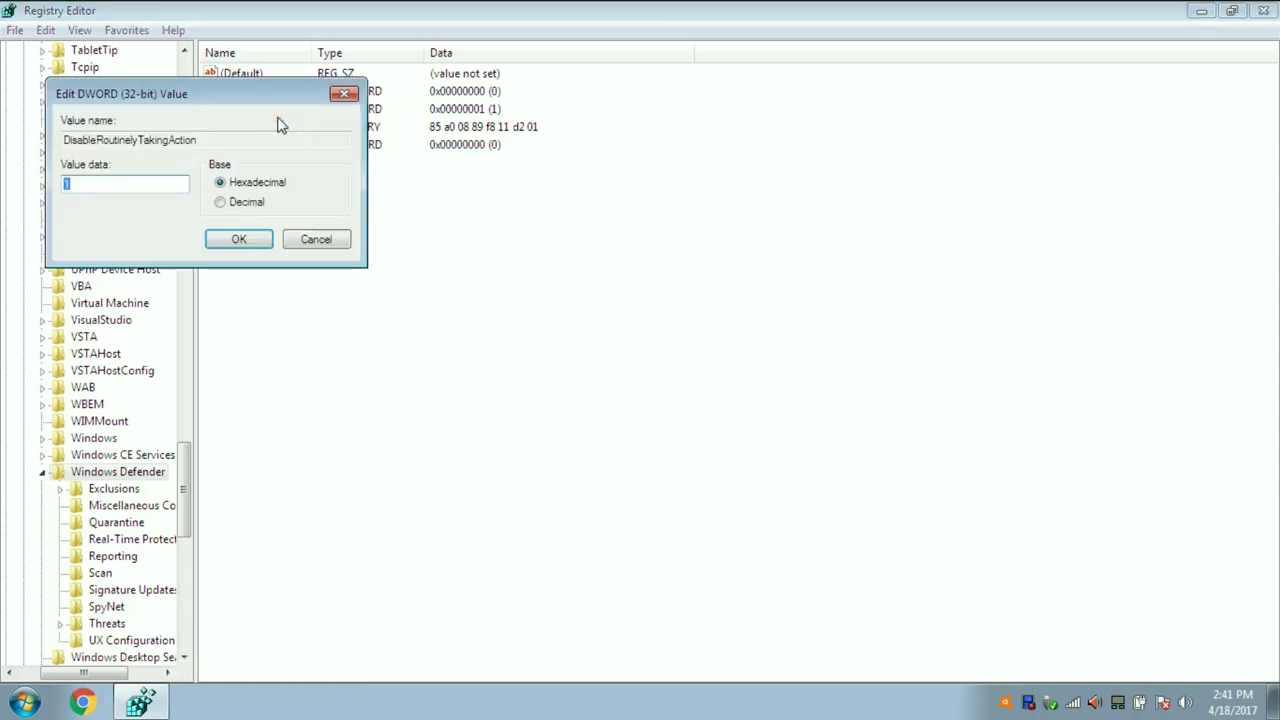
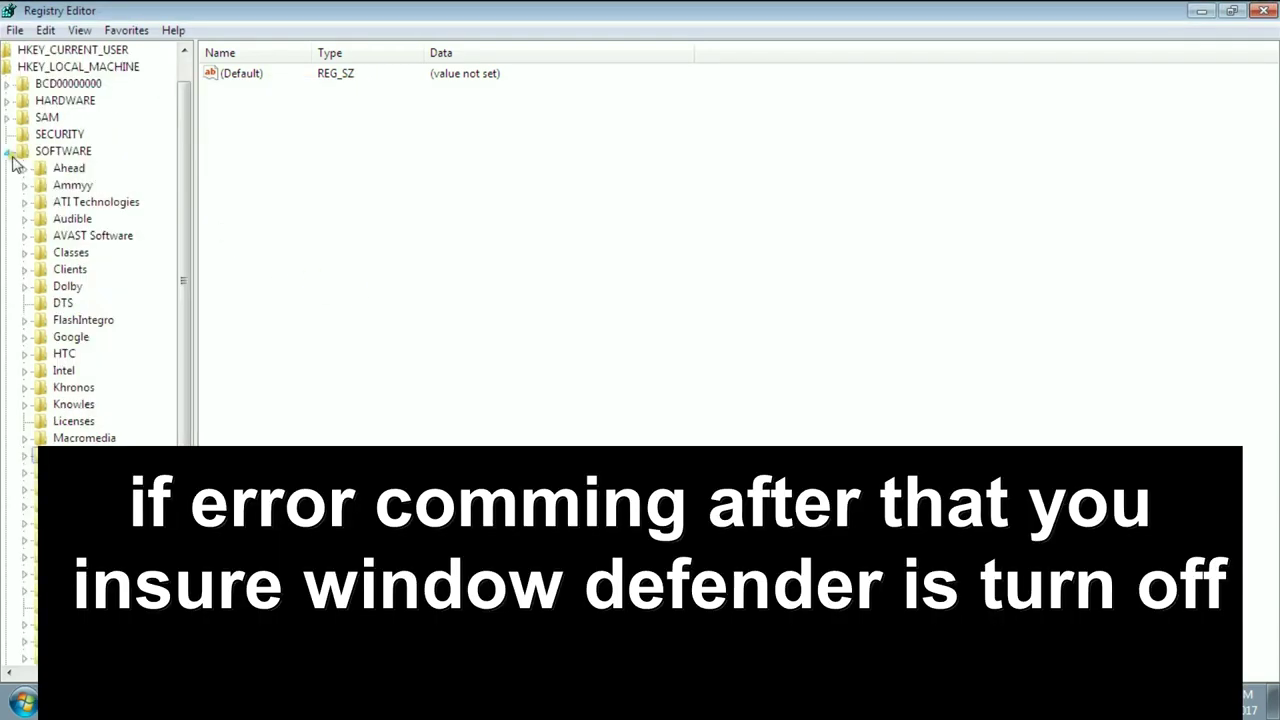
- Collapse the SOFTWARE and HKEY_LOCAL_MACHINE branches and close the Registry Editor
{"action": "left_click", "coordinate": [14, 152]}
{"action": "left_click", "coordinate": [31, 101]}
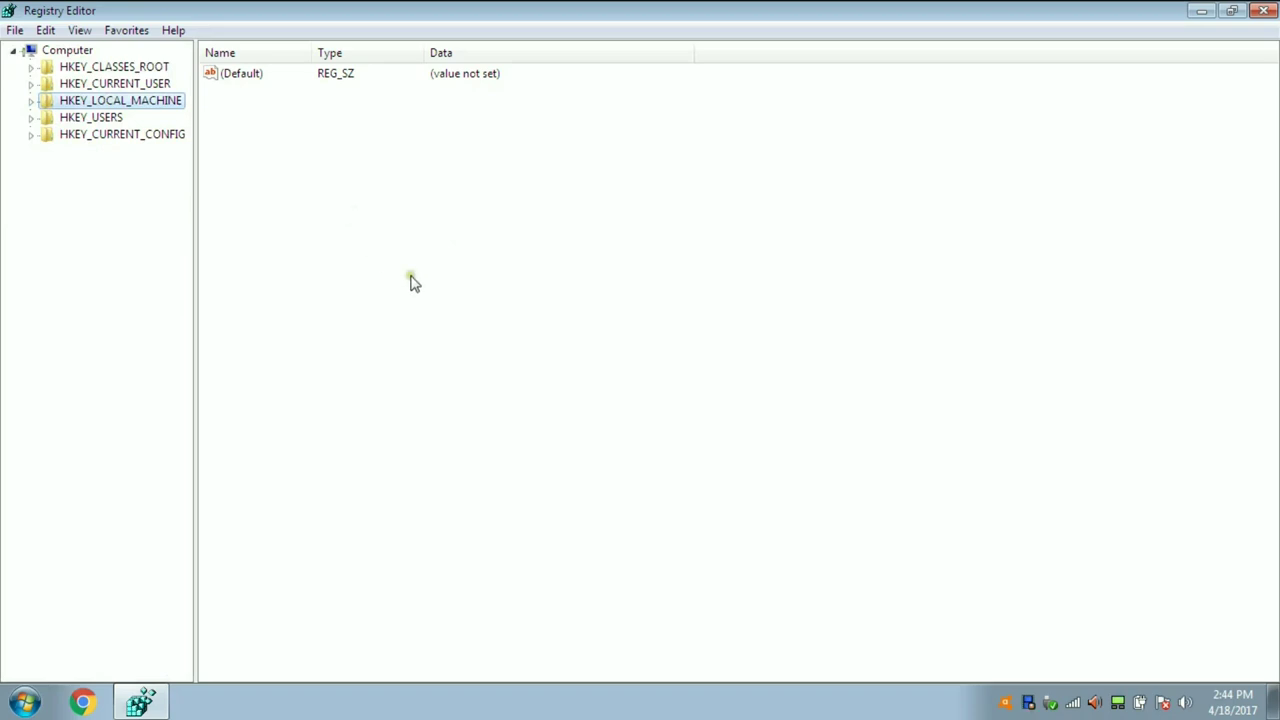
{"action": "left_click", "coordinate": [764, 303]}
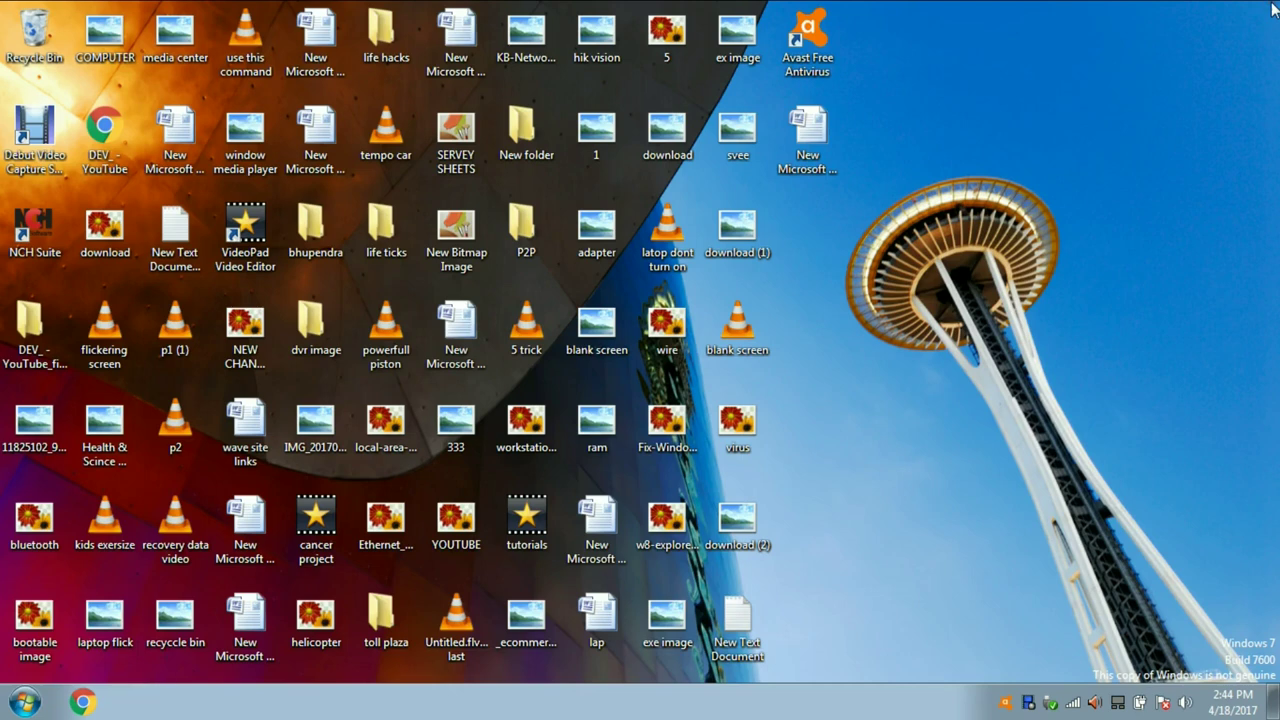
- Start Task Manager, open the full Services console from its services list and maximize the console window
{"action": "right_click", "coordinate": [621, 702]}
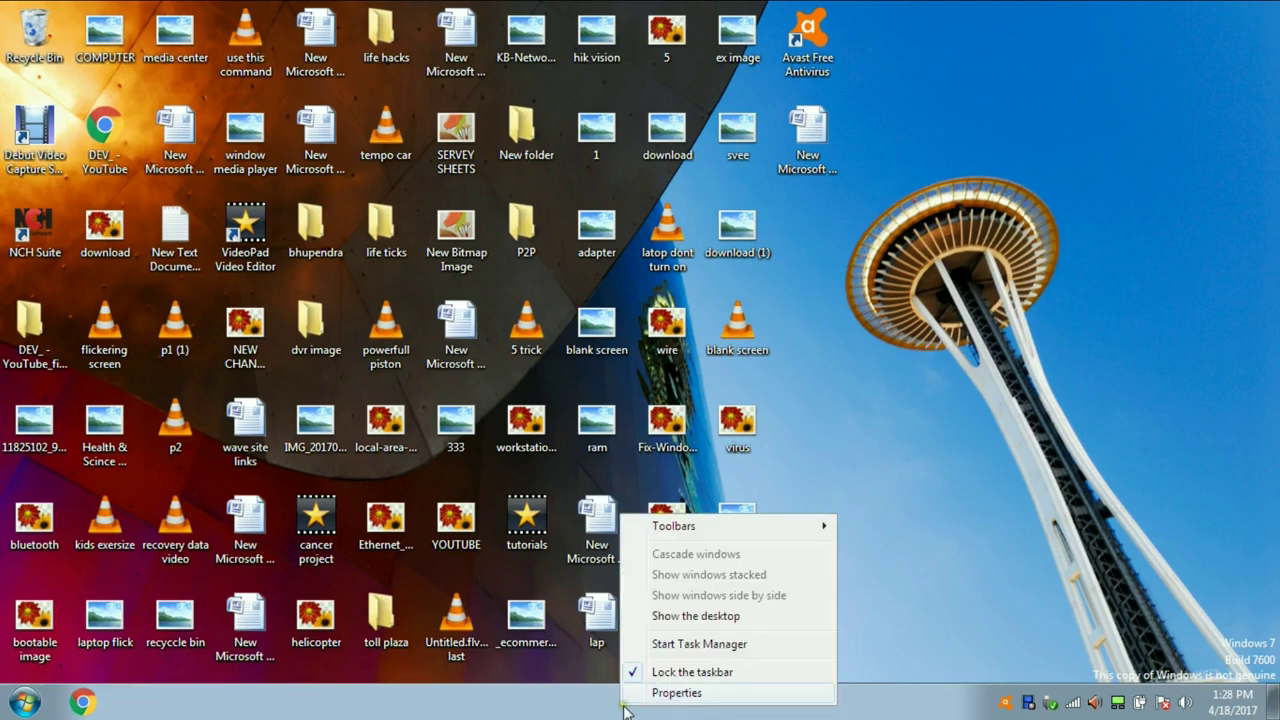
{"action": "left_click", "coordinate": [705, 646]}
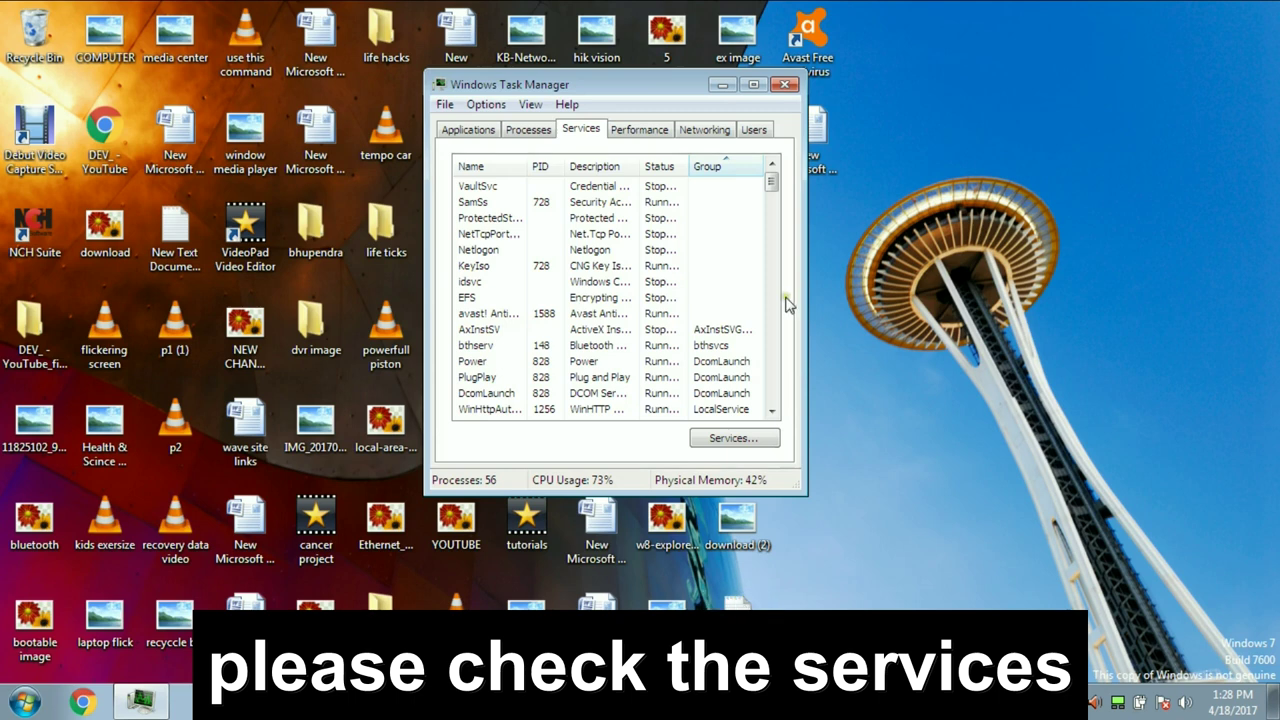
{"action": "left_click", "coordinate": [468, 129]}
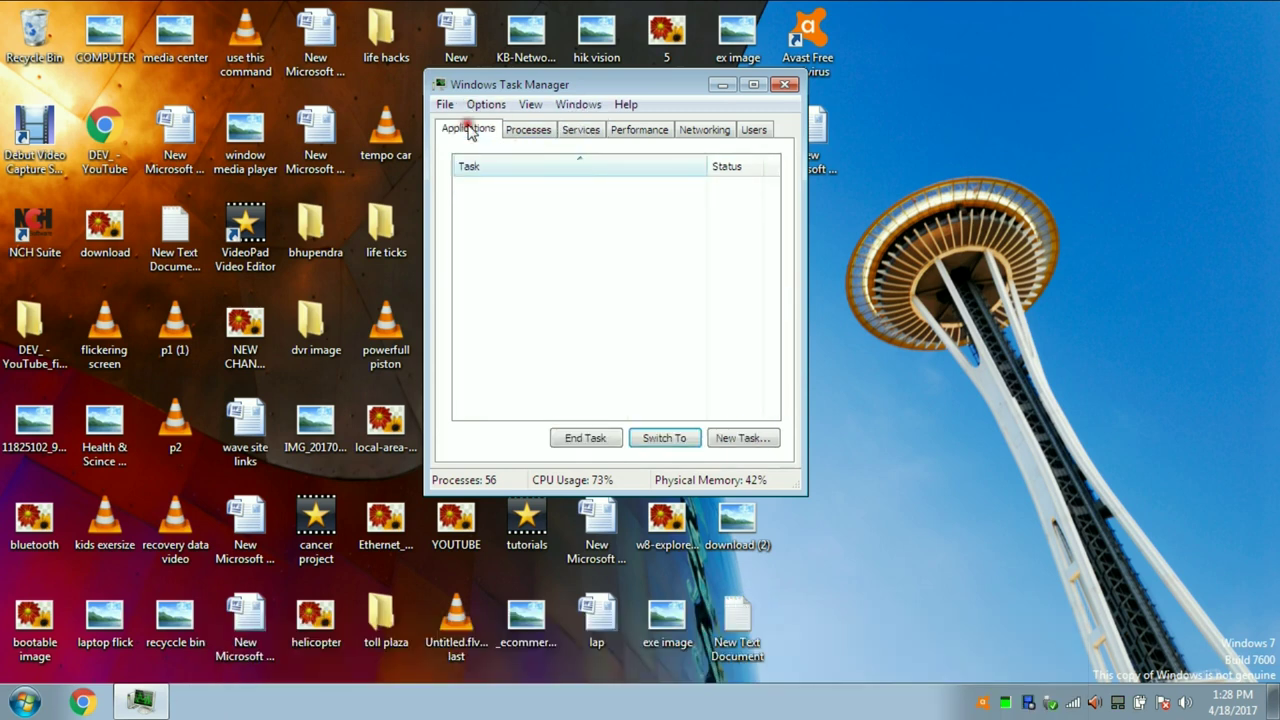
{"action": "left_click", "coordinate": [512, 133]}
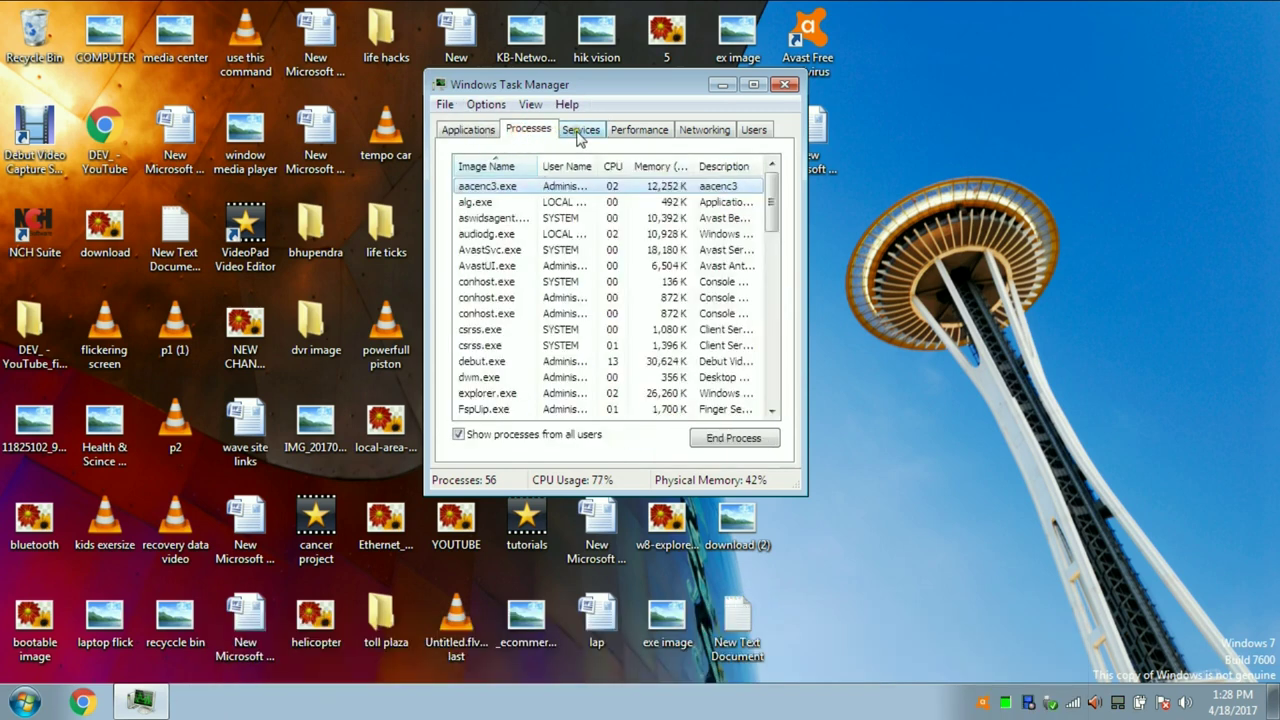
{"action": "left_click", "coordinate": [577, 134]}
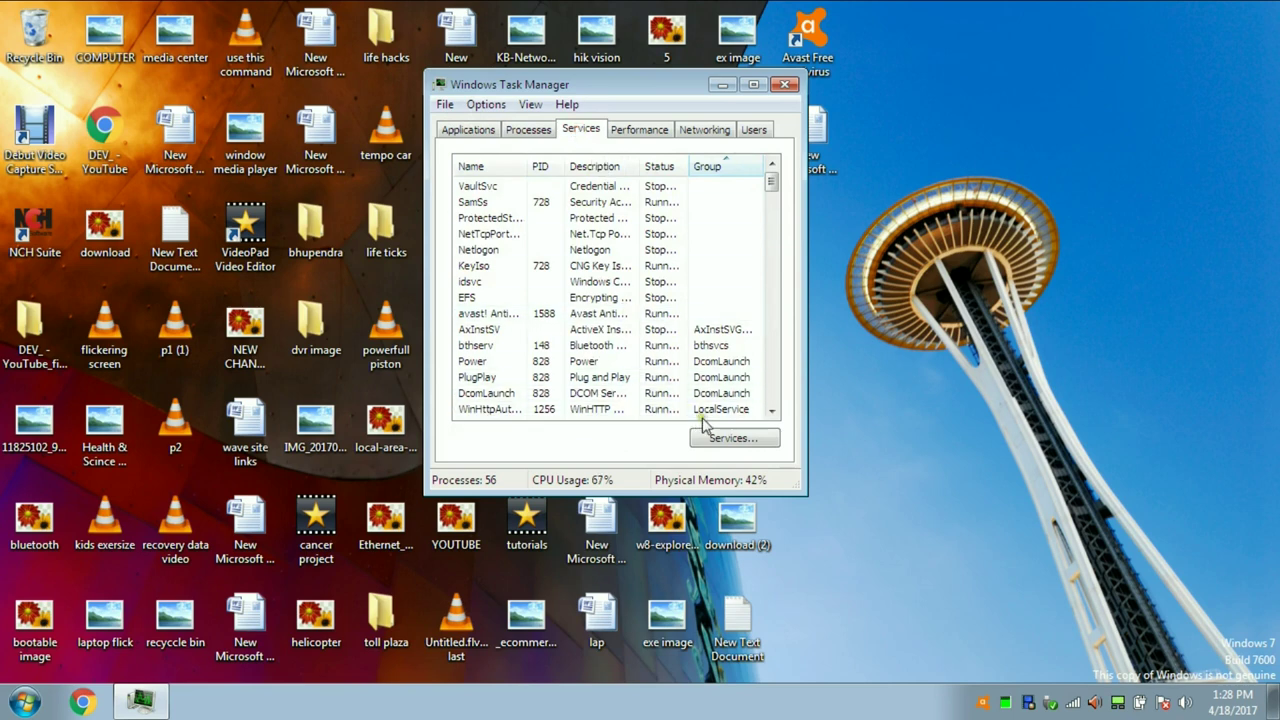
{"action": "left_click", "coordinate": [735, 443]}
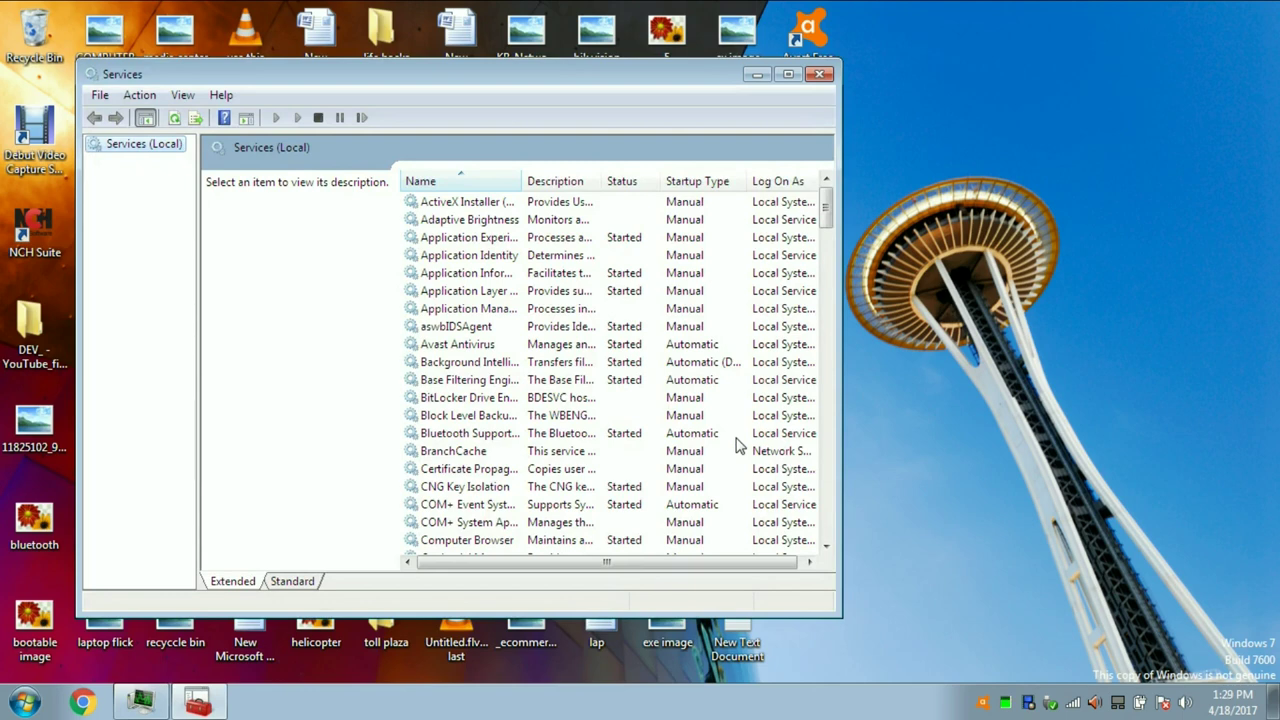
{"action": "left_click", "coordinate": [789, 75]}
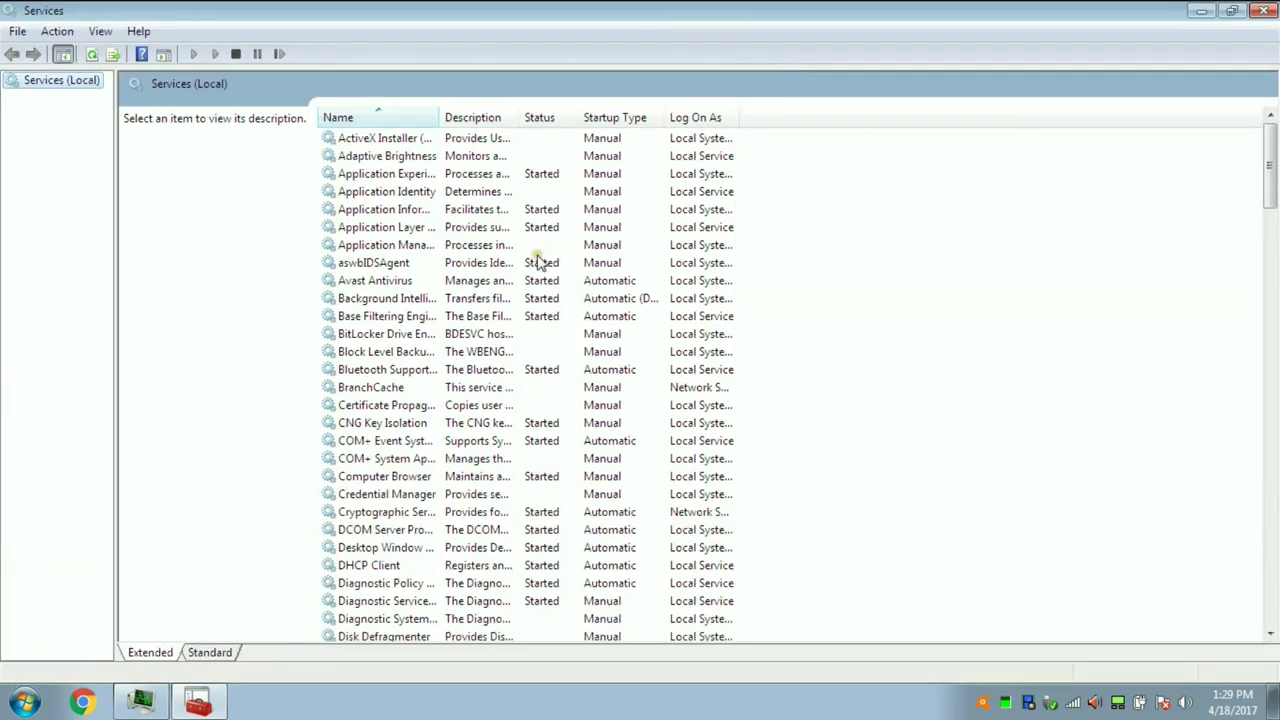
- Find and select the Windows Defender service in the services list and refresh it
{"action": "left_click", "coordinate": [394, 305]}
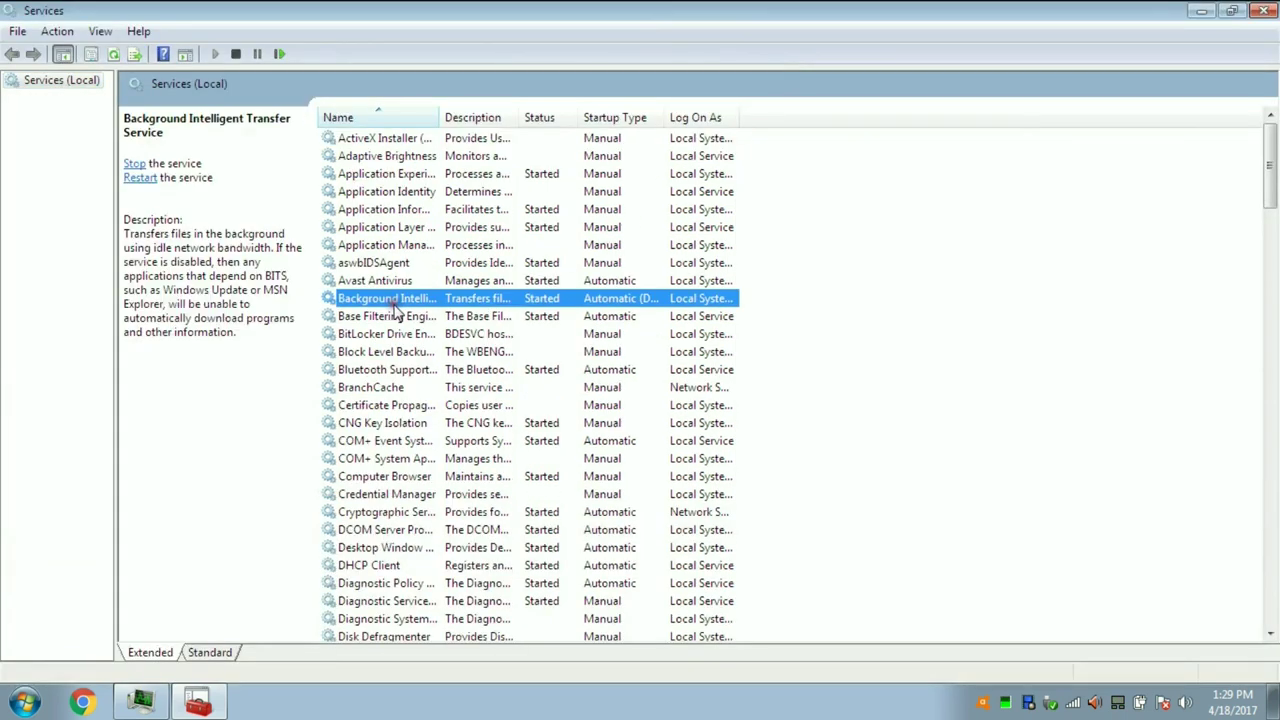
{"action": "key", "text": "Down"}
{"action": "key", "text": "Down"}
{"action": "key", "text": "Down"}
{"action": "key", "text": "Down"}
{"action": "key", "text": "Down"}
{"action": "key", "text": "Down"}
{"action": "key", "text": "Down"}
{"action": "key", "text": "Down"}
{"action": "key", "text": "Down"}
{"action": "key", "text": "Down"}
{"action": "key", "text": "Down"}
{"action": "key", "text": "Down"}
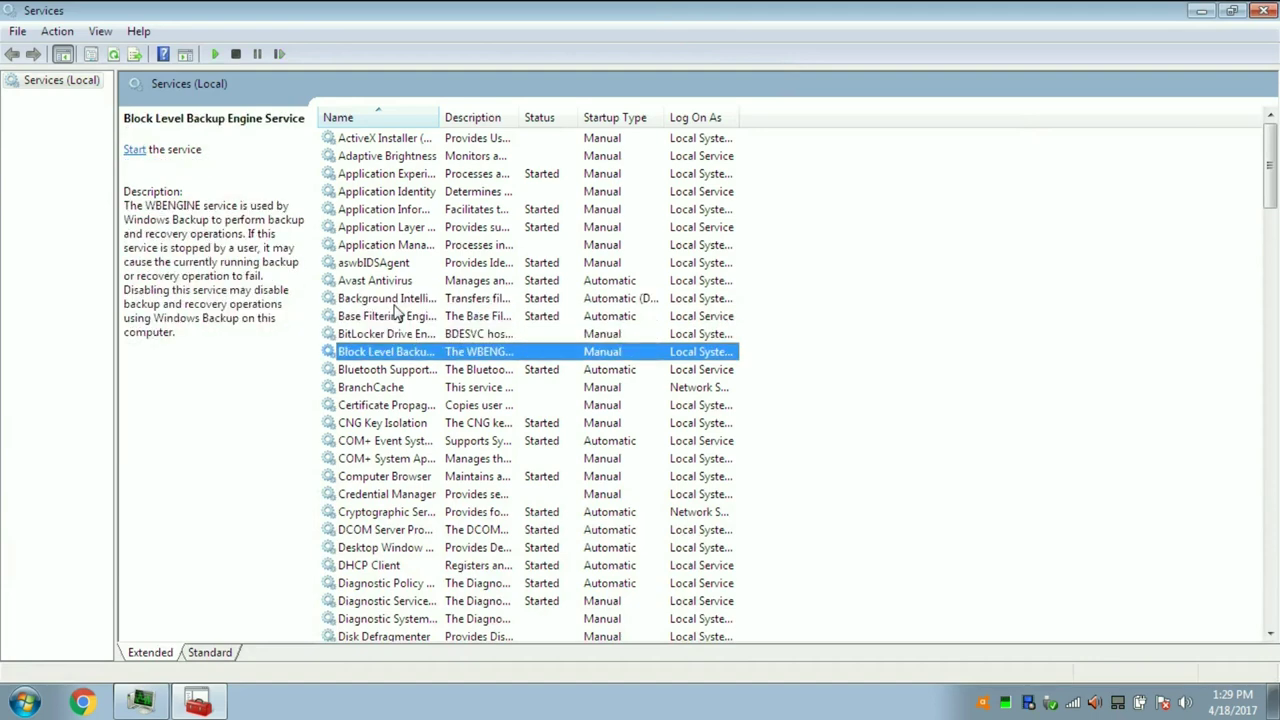
{"action": "key", "text": "Down"}
{"action": "key", "text": "Down"}
{"action": "key", "text": "Down"}
{"action": "key", "text": "Down"}
{"action": "key", "text": "Down"}
{"action": "key", "text": "Down"}
{"action": "key", "text": "Down"}
{"action": "key", "text": "Down"}
{"action": "key", "text": "Down"}
{"action": "key", "text": "Down"}
{"action": "key", "text": "Down"}
{"action": "key", "text": "Down"}
{"action": "key", "text": "Down"}
{"action": "key", "text": "Down"}
{"action": "key", "text": "Down"}
{"action": "key", "text": "Down"}
{"action": "key", "text": "Down"}
{"action": "key", "text": "Down"}
{"action": "key", "text": "Down"}
{"action": "key", "text": "Down"}
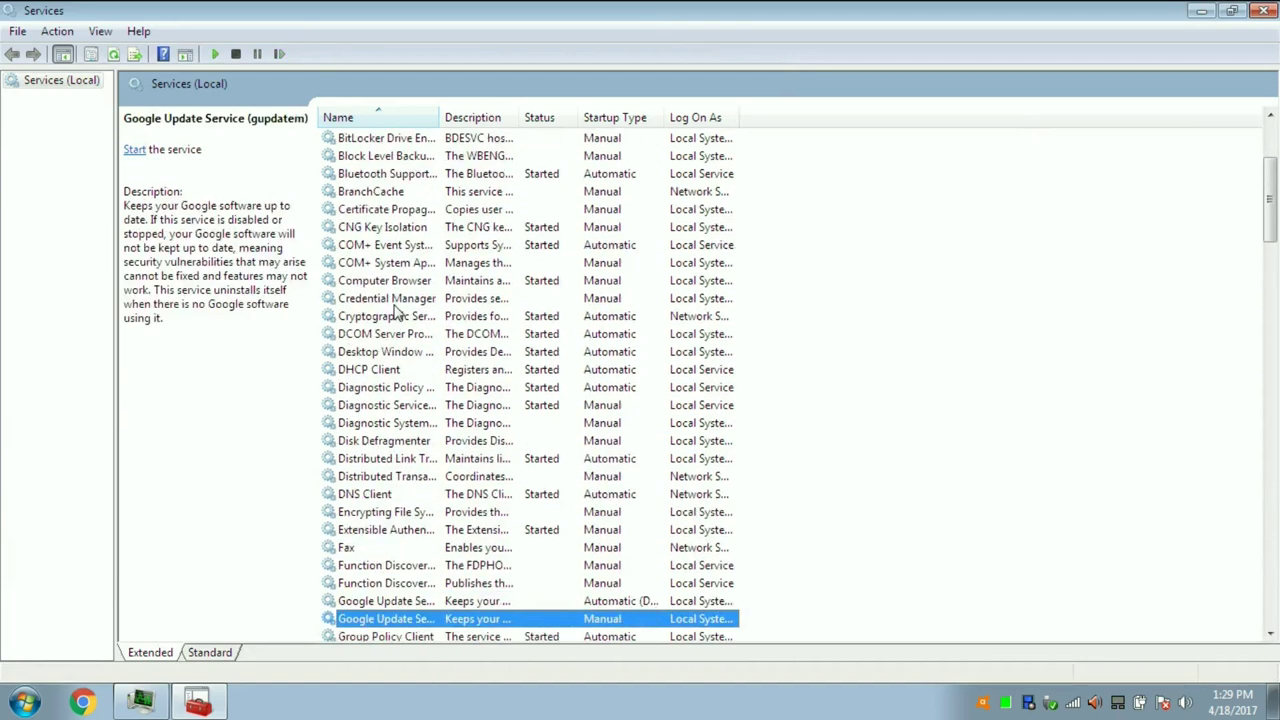
{"action": "key", "text": "Down"}
{"action": "key", "text": "Down"}
{"action": "key", "text": "Down"}
{"action": "key", "text": "Down"}
{"action": "key", "text": "Down"}
{"action": "key", "text": "Down"}
{"action": "key", "text": "Down"}
{"action": "key", "text": "Down"}
{"action": "key", "text": "Down"}
{"action": "key", "text": "Down"}
{"action": "key", "text": "Down"}
{"action": "key", "text": "Down"}
{"action": "key", "text": "Down"}
{"action": "key", "text": "Down"}
{"action": "key", "text": "Down"}
{"action": "key", "text": "Down"}
{"action": "key", "text": "Down"}
{"action": "key", "text": "Down"}
{"action": "key", "text": "Down"}
{"action": "key", "text": "Down"}
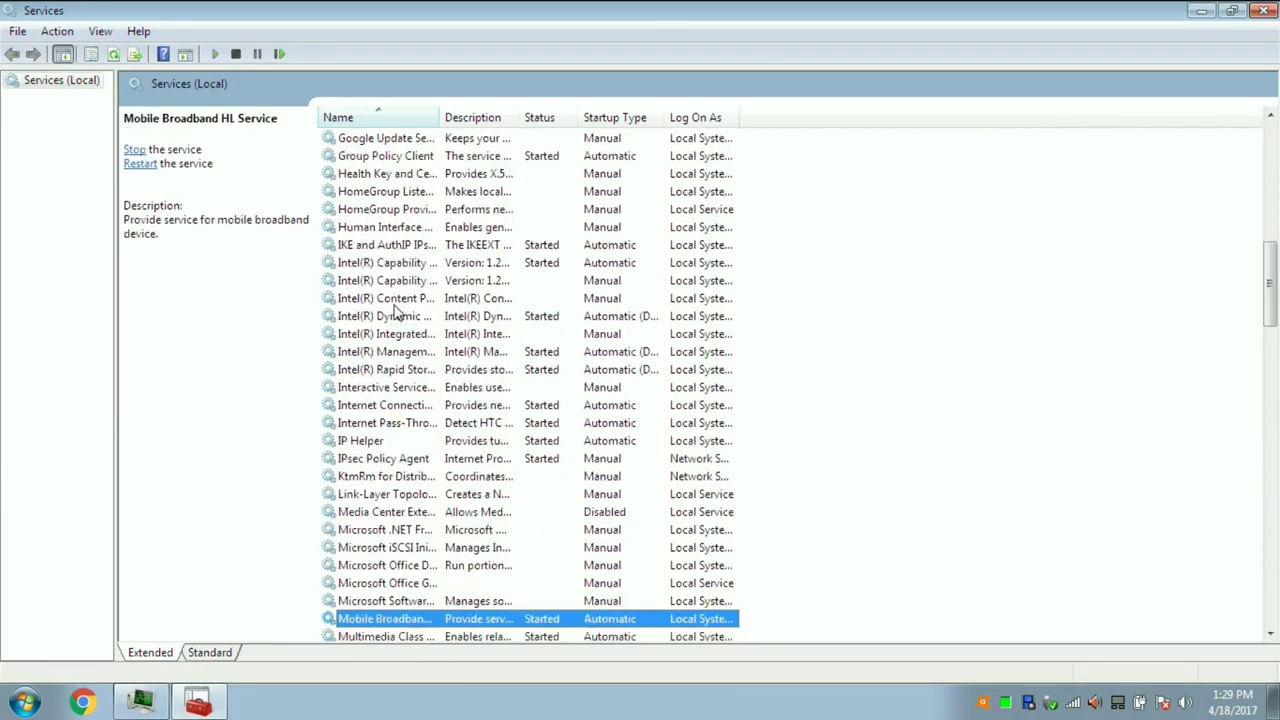
{"action": "key", "text": "Down"}
{"action": "key", "text": "Down"}
{"action": "key", "text": "Down"}
{"action": "key", "text": "Down"}
{"action": "key", "text": "Down"}
{"action": "key", "text": "Down"}
{"action": "key", "text": "Down"}
{"action": "key", "text": "Down"}
{"action": "key", "text": "Down"}
{"action": "key", "text": "Down"}
{"action": "key", "text": "Down"}
{"action": "key", "text": "Down"}
{"action": "key", "text": "Down"}
{"action": "key", "text": "Down"}
{"action": "key", "text": "Down"}
{"action": "key", "text": "Down"}
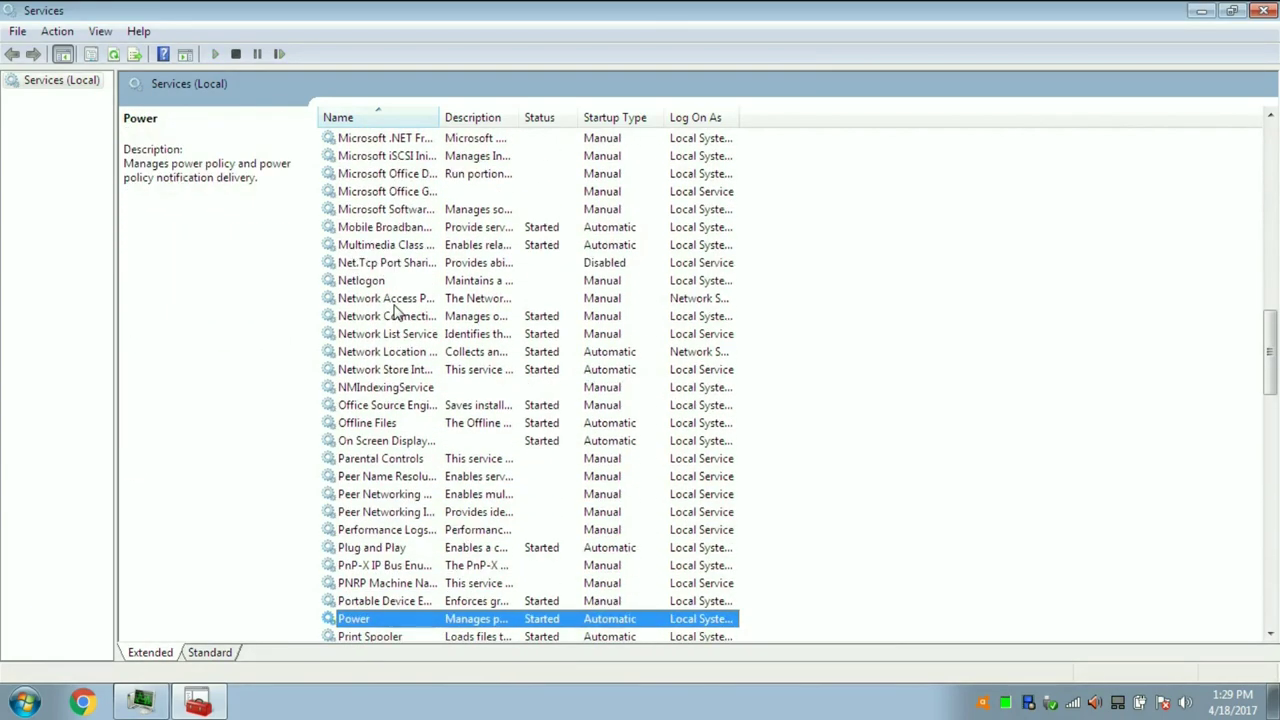
{"action": "key", "text": "Down"}
{"action": "key", "text": "Down"}
{"action": "key", "text": "Down"}
{"action": "key", "text": "Down"}
{"action": "key", "text": "Down"}
{"action": "key", "text": "Down"}
{"action": "key", "text": "Down"}
{"action": "key", "text": "Down"}
{"action": "key", "text": "Down"}
{"action": "key", "text": "Down"}
{"action": "key", "text": "Down"}
{"action": "key", "text": "Down"}
{"action": "key", "text": "Down"}
{"action": "key", "text": "Down"}
{"action": "key", "text": "Down"}
{"action": "key", "text": "Down"}
{"action": "key", "text": "Down"}
{"action": "key", "text": "Down"}
{"action": "key", "text": "Down"}
{"action": "key", "text": "Down"}
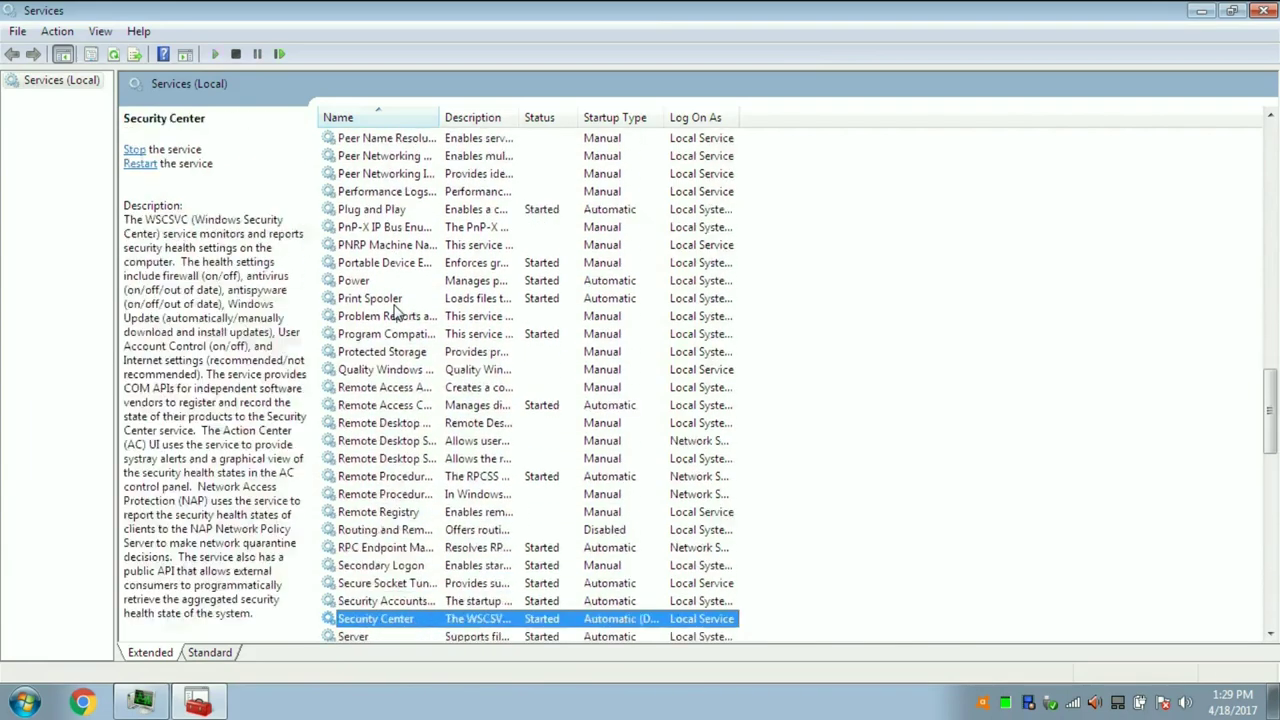
{"action": "key", "text": "Down"}
{"action": "key", "text": "Down"}
{"action": "key", "text": "Down"}
{"action": "key", "text": "Down"}
{"action": "key", "text": "Down"}
{"action": "key", "text": "Down"}
{"action": "key", "text": "Down"}
{"action": "key", "text": "Down"}
{"action": "key", "text": "Down"}
{"action": "key", "text": "Down"}
{"action": "key", "text": "Down"}
{"action": "key", "text": "Down"}
{"action": "key", "text": "Down"}
{"action": "key", "text": "Down"}
{"action": "key", "text": "Down"}
{"action": "key", "text": "Down"}
{"action": "key", "text": "Down"}
{"action": "key", "text": "Down"}
{"action": "key", "text": "Down"}
{"action": "key", "text": "Down"}
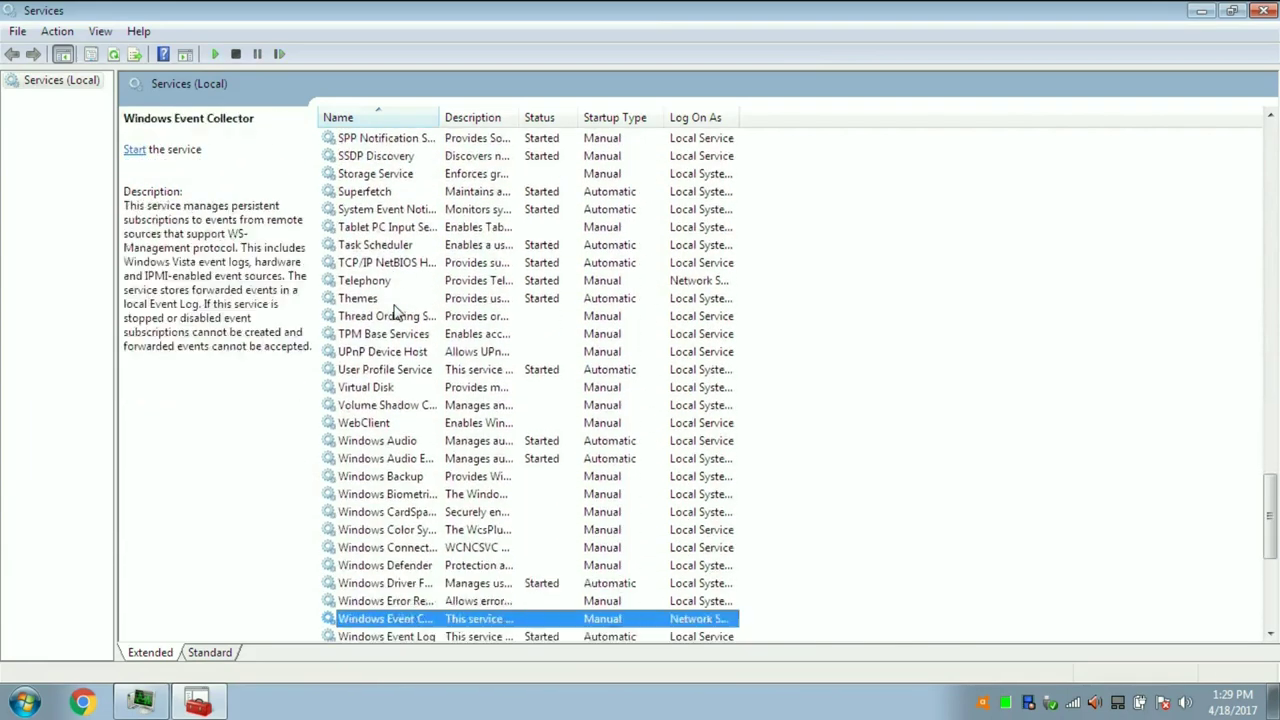
{"action": "key", "text": "Up"}
{"action": "key", "text": "Up"}
{"action": "key", "text": "Up"}
{"action": "key", "text": "Up"}
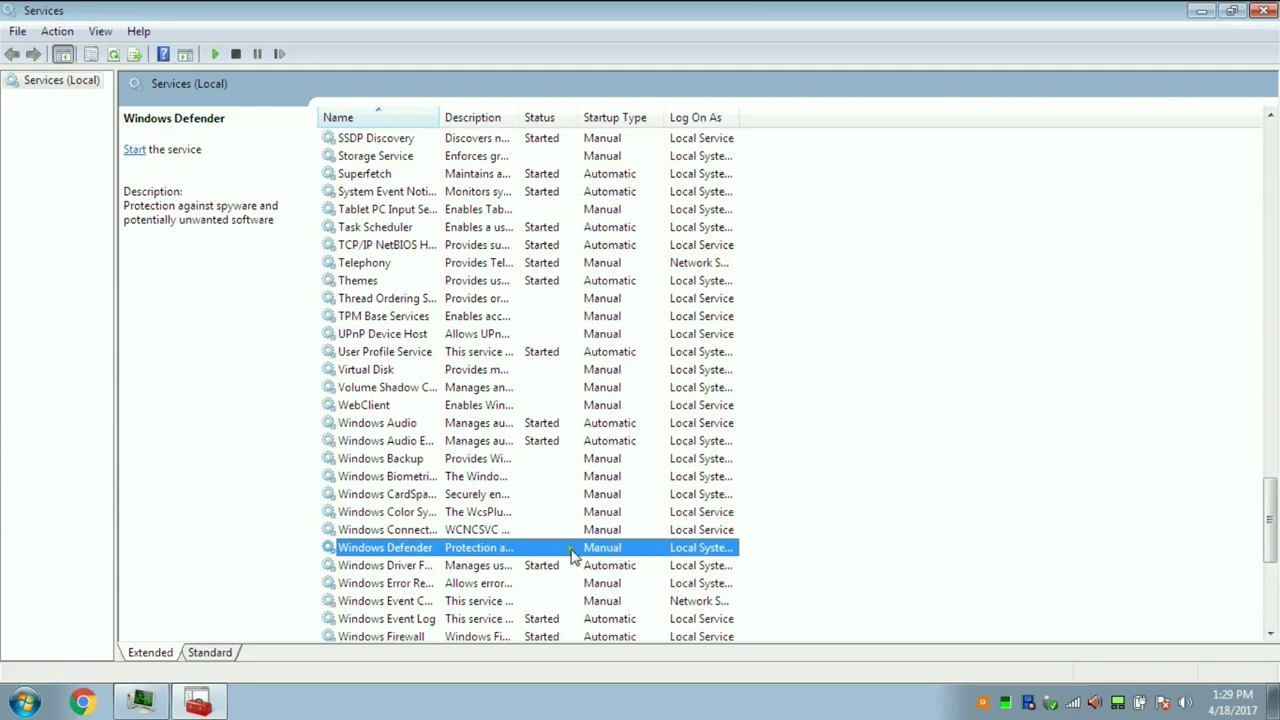
{"action": "right_click", "coordinate": [435, 554]}
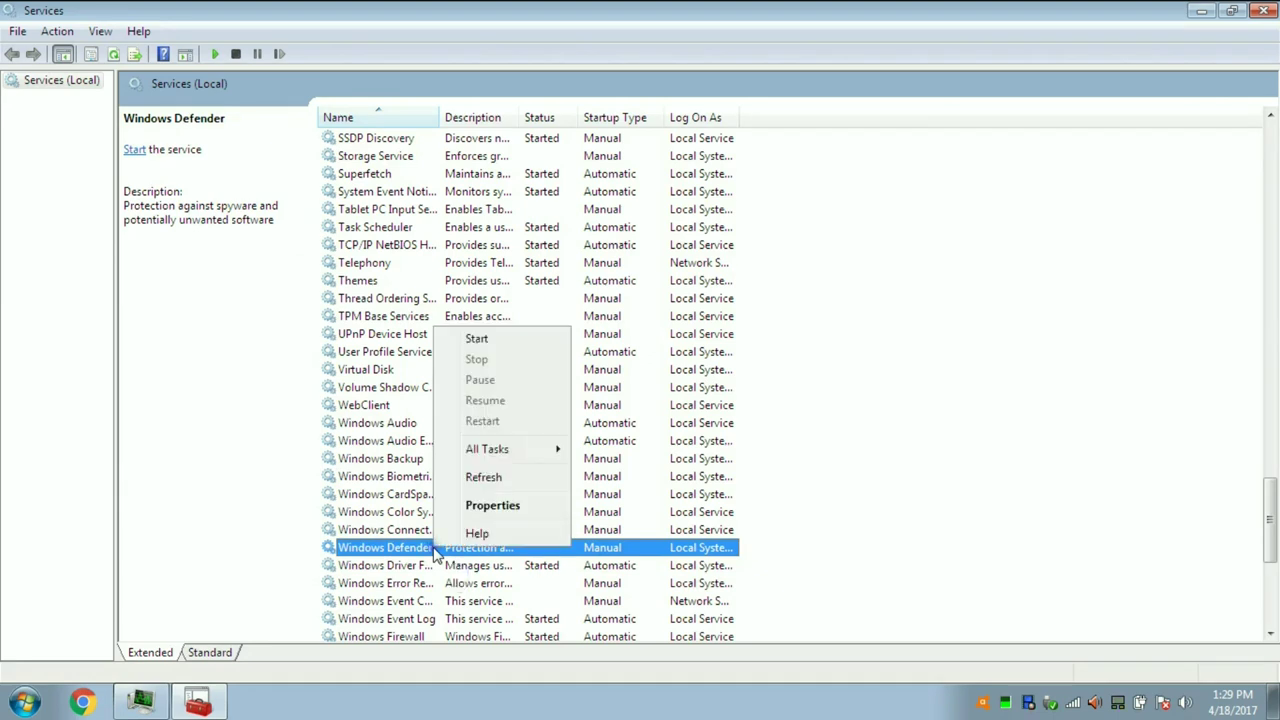
{"action": "left_click", "coordinate": [500, 478]}
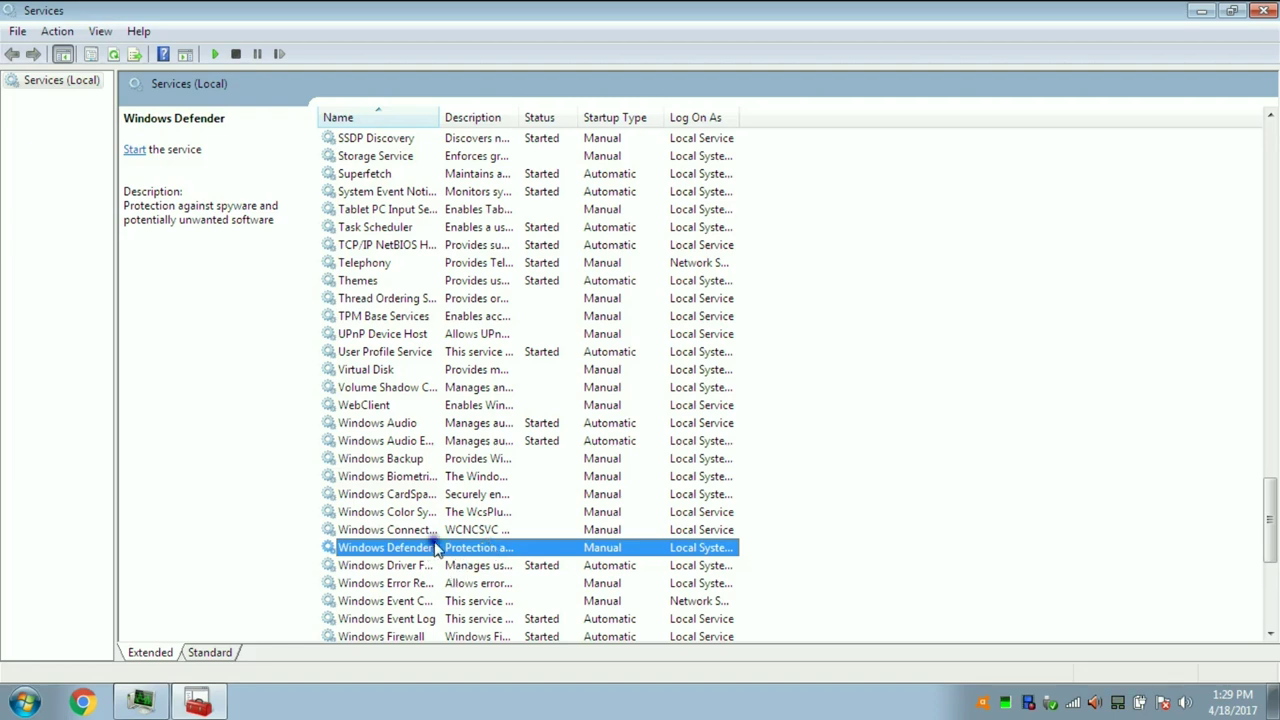
- Open the properties of the Windows Defender service and set its startup type to Automatic
{"action": "right_click", "coordinate": [435, 549]}
{"action": "left_click", "coordinate": [487, 500]}
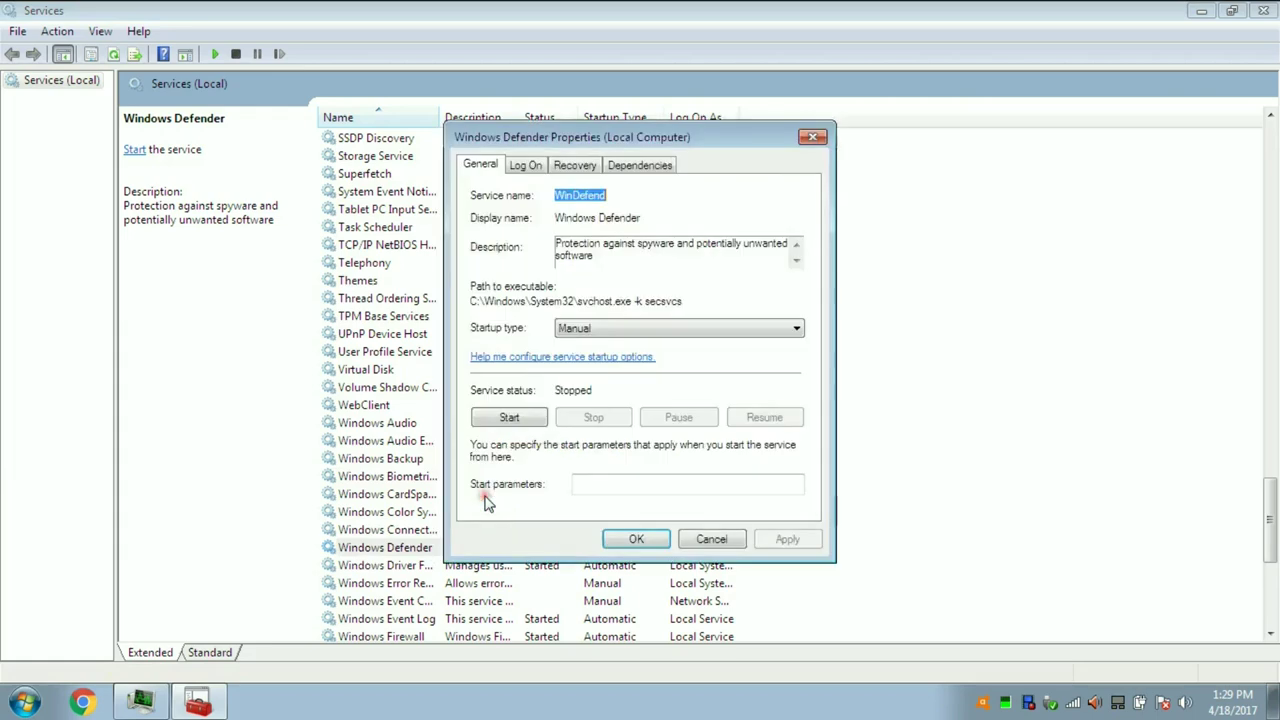
{"action": "left_click", "coordinate": [605, 330]}
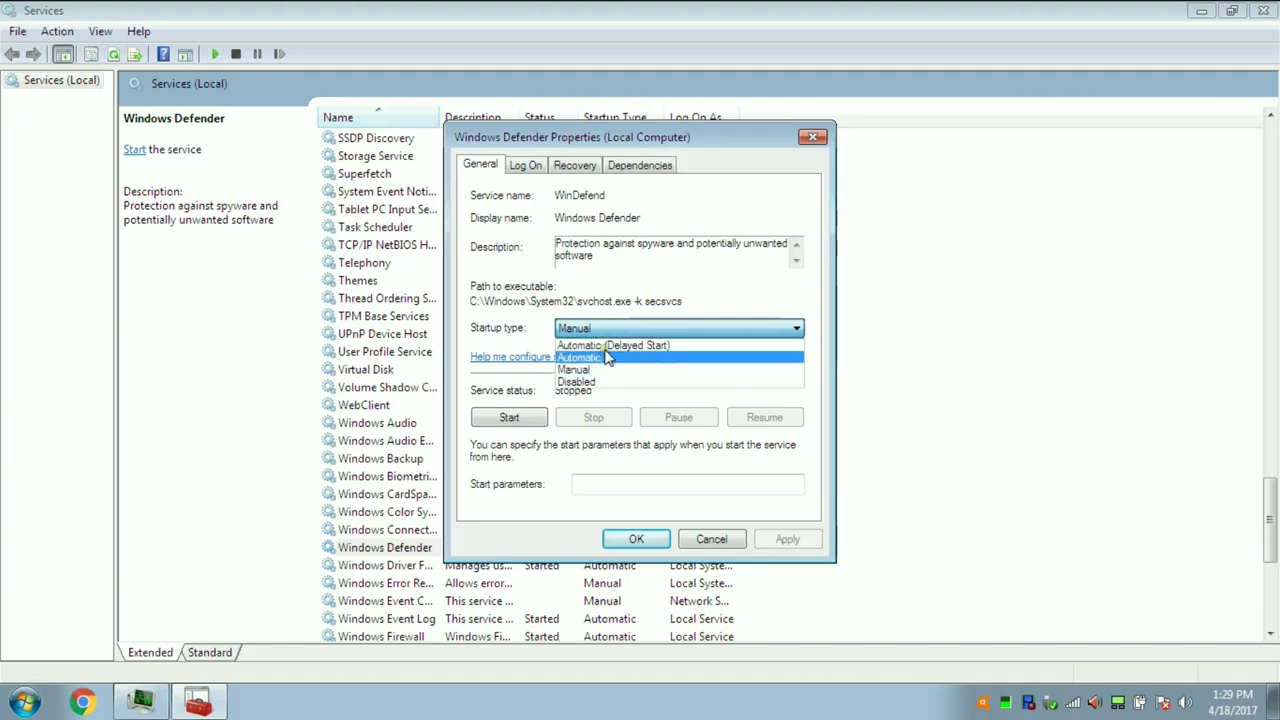
{"action": "left_click", "coordinate": [605, 359]}
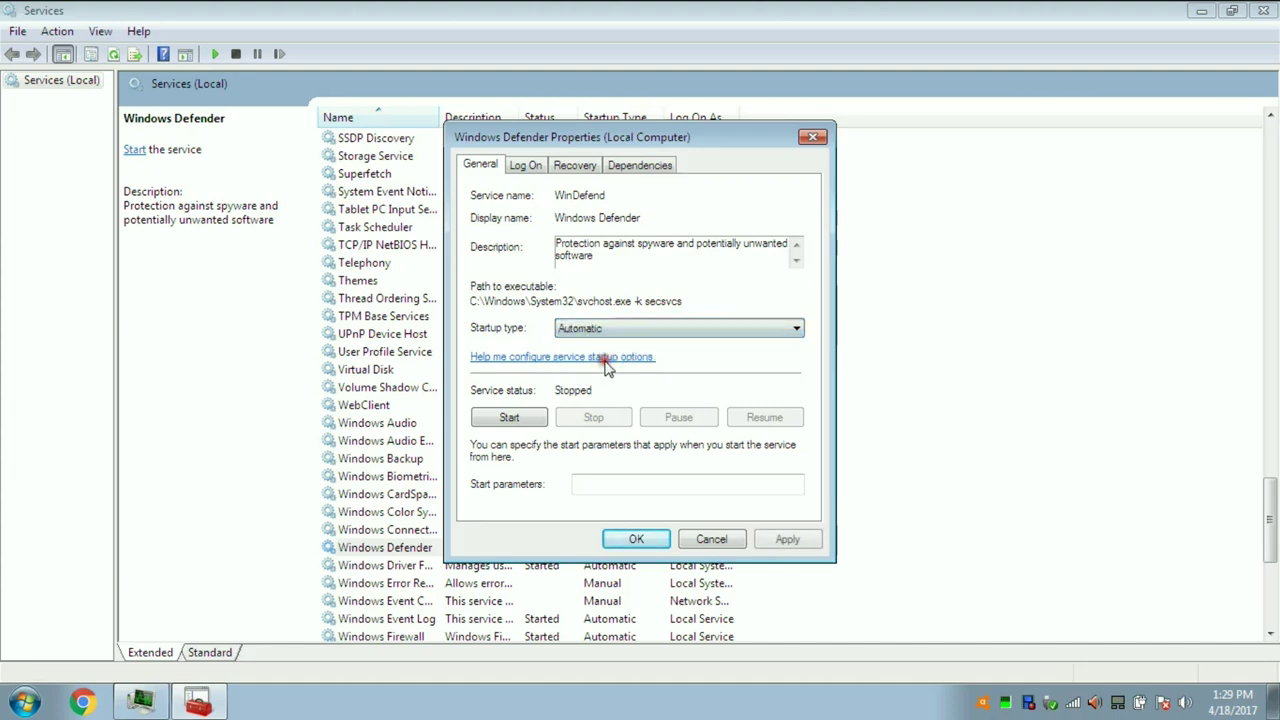
- Try twice to start the Windows Defender service from its properties, and close the Services console
{"action": "left_click", "coordinate": [523, 420]}
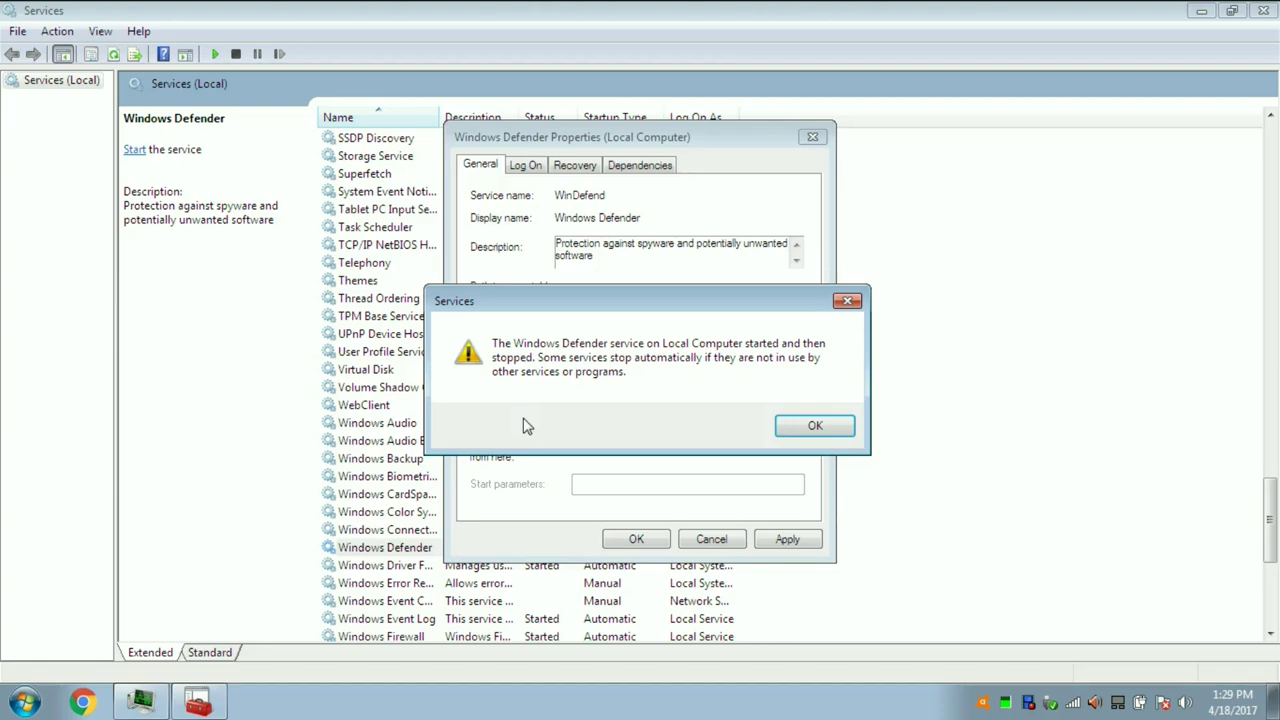
{"action": "left_click", "coordinate": [805, 428]}
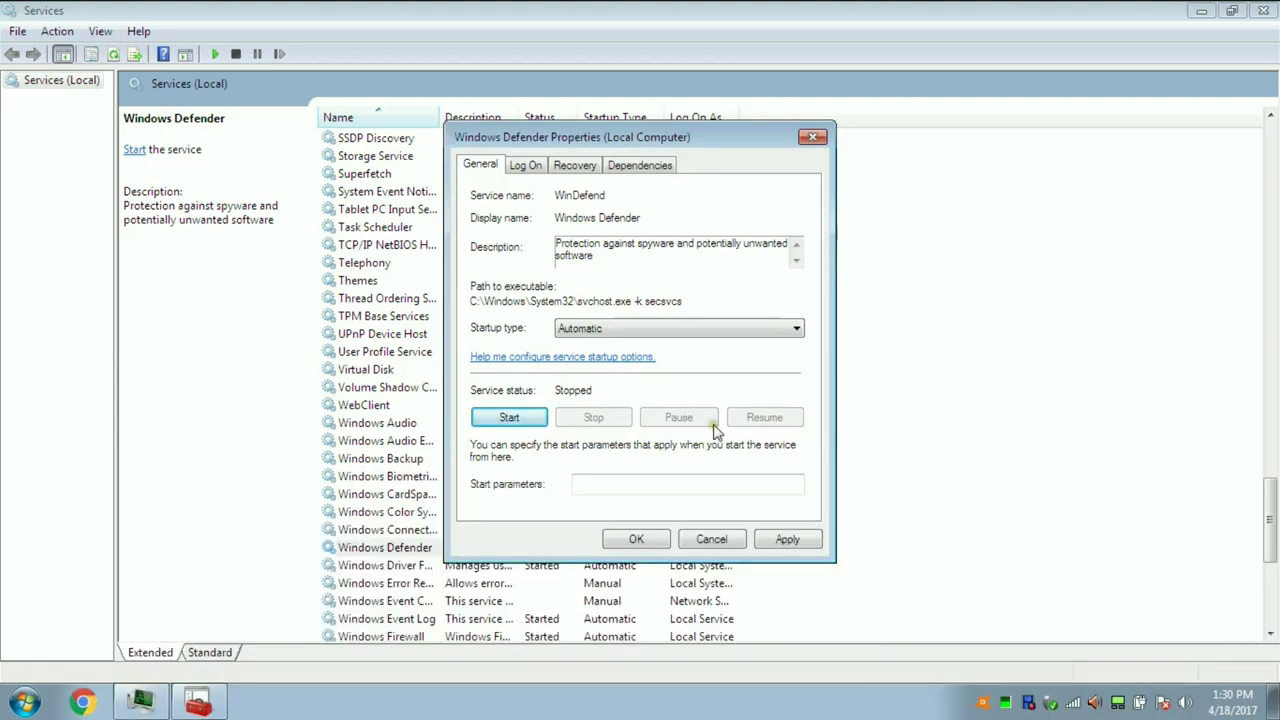
{"action": "left_click", "coordinate": [510, 418]}
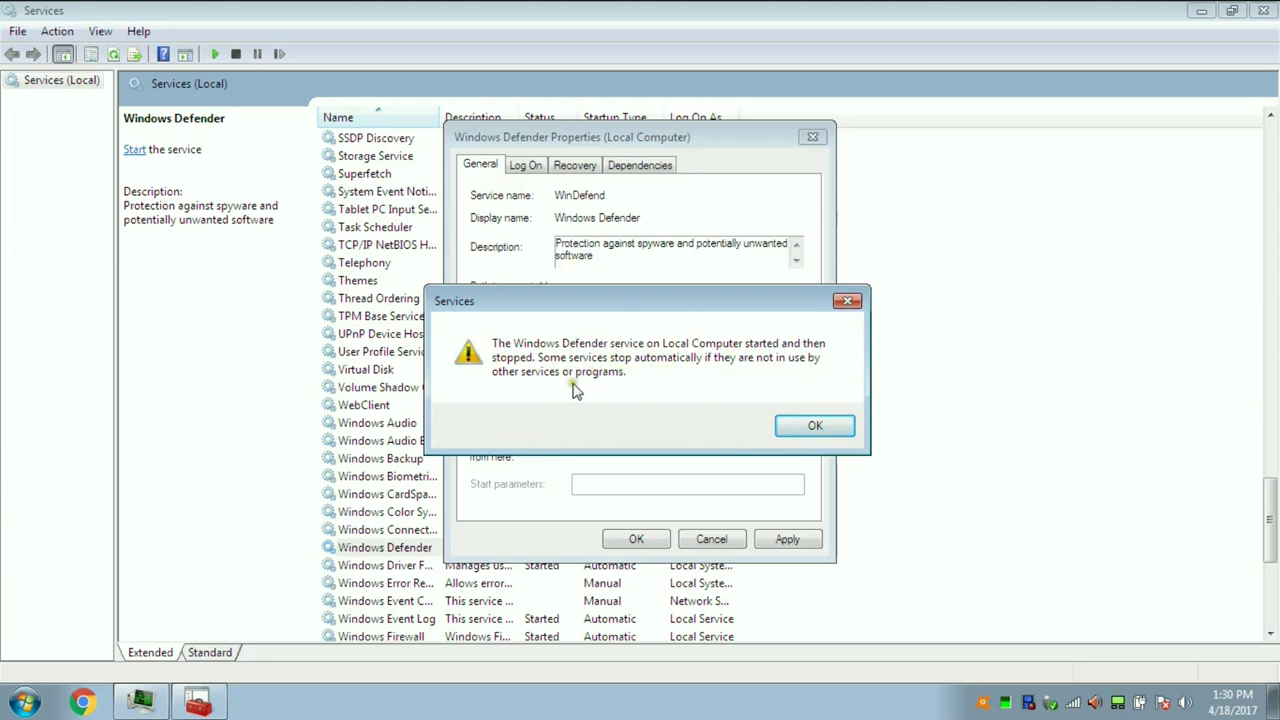
{"action": "left_click", "coordinate": [800, 425]}
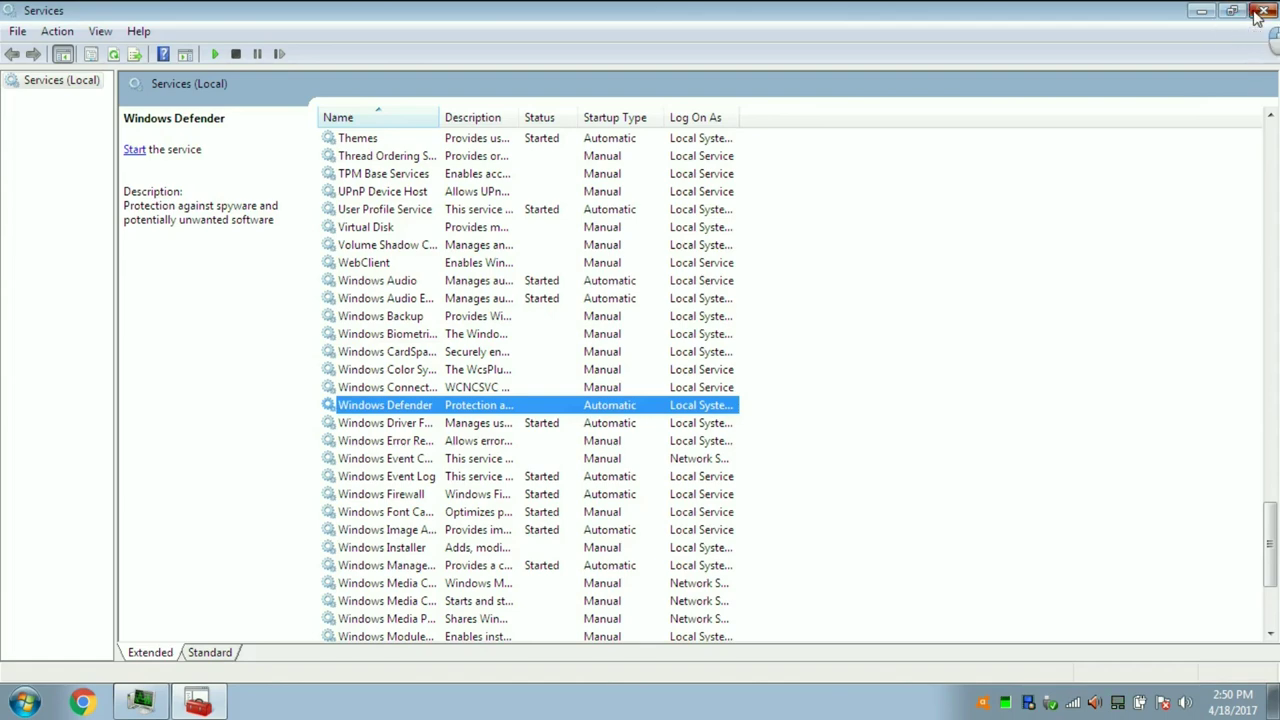
{"action": "left_click", "coordinate": [1260, 11]}
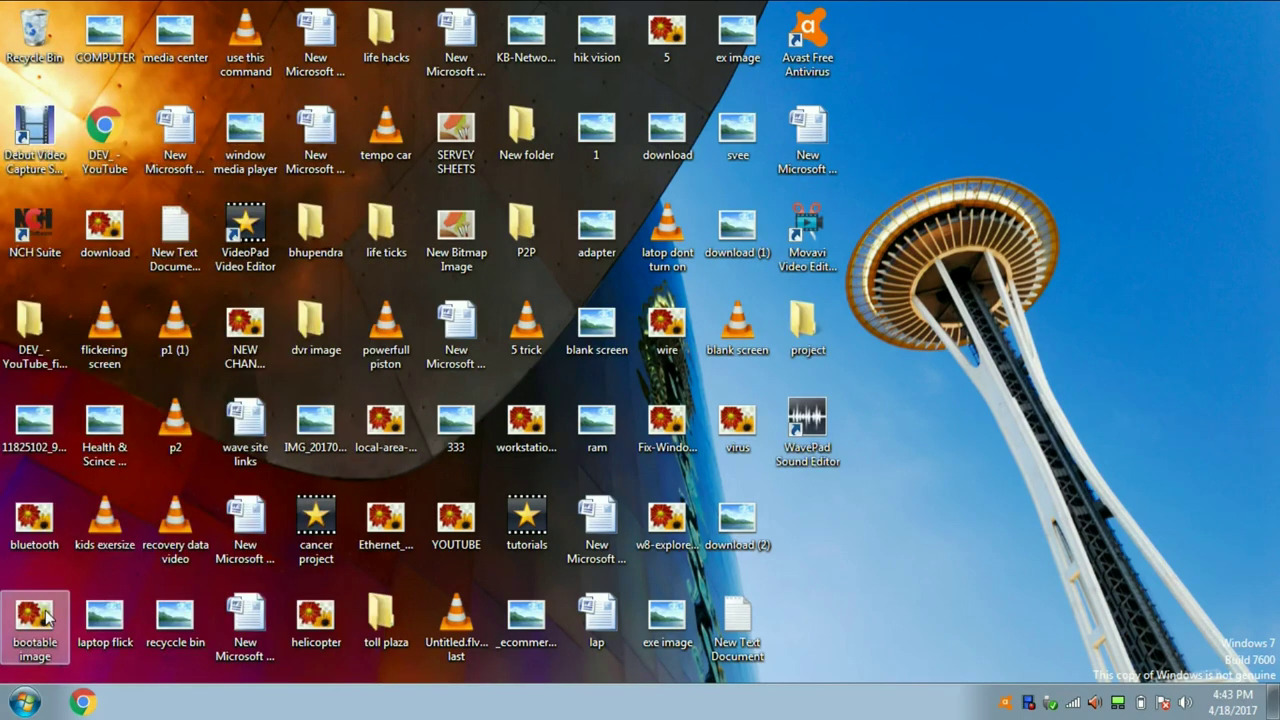
- Search for gpedit.msc to open the Local Group Policy Editor, maximize its window and widen the policy tree
{"action": "left_click", "coordinate": [26, 702]}
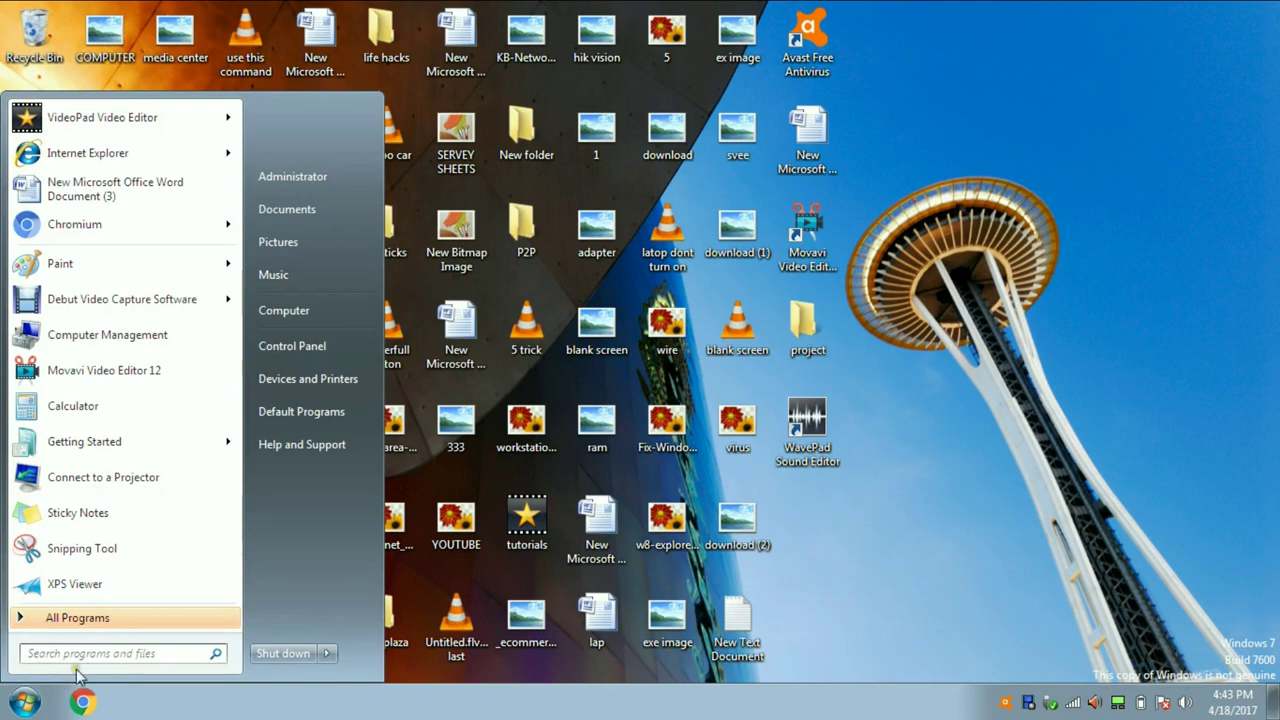
{"action": "left_click", "coordinate": [102, 652]}
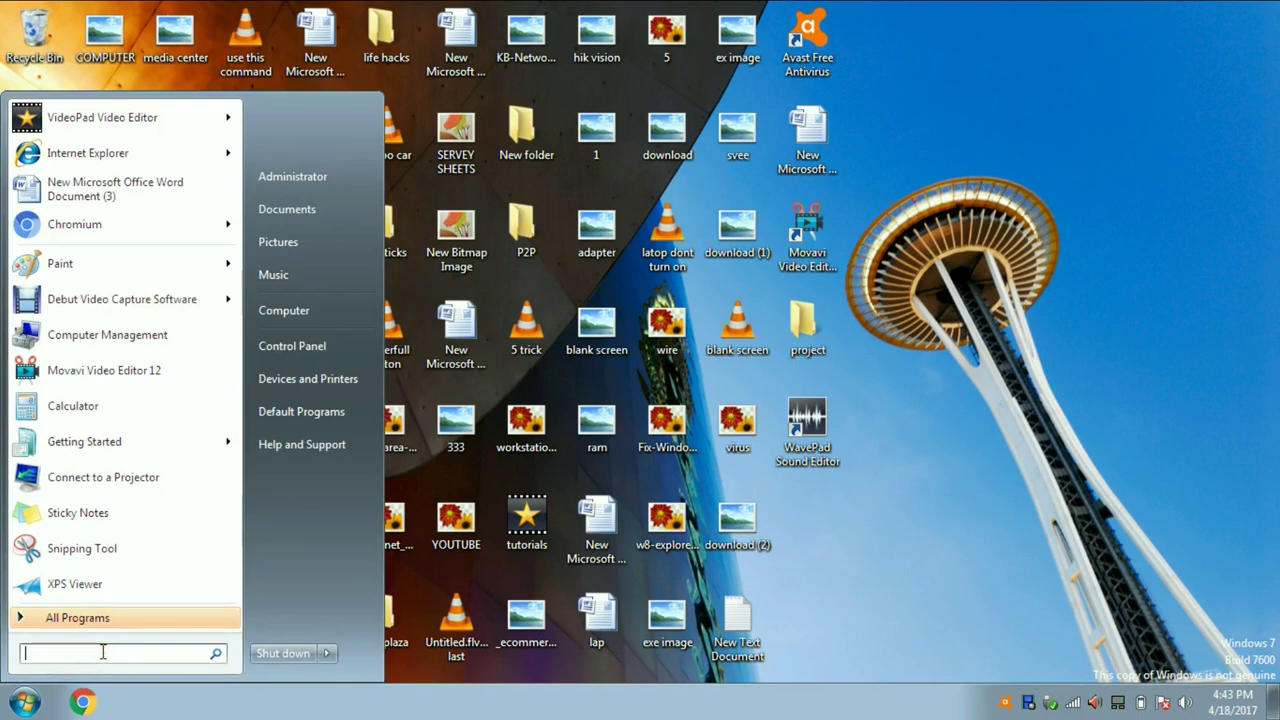
{"action": "type", "text": "gped"}
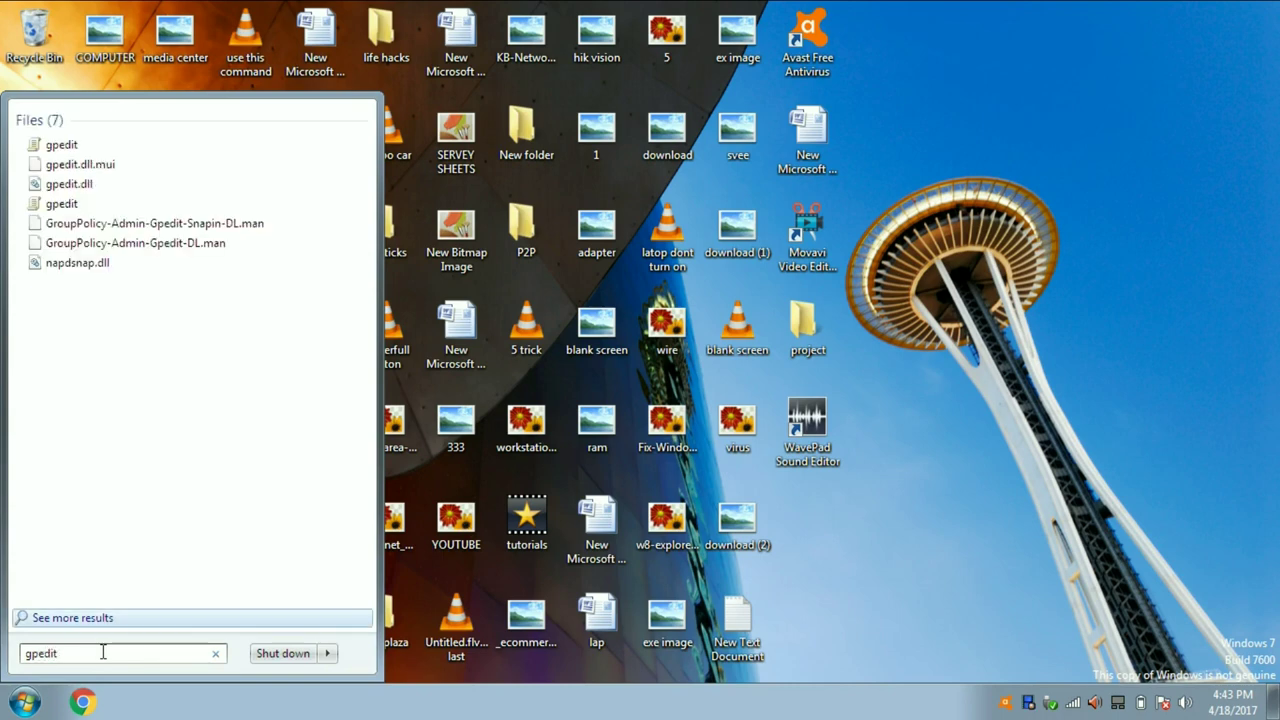
{"action": "type", "text": "it.msc"}
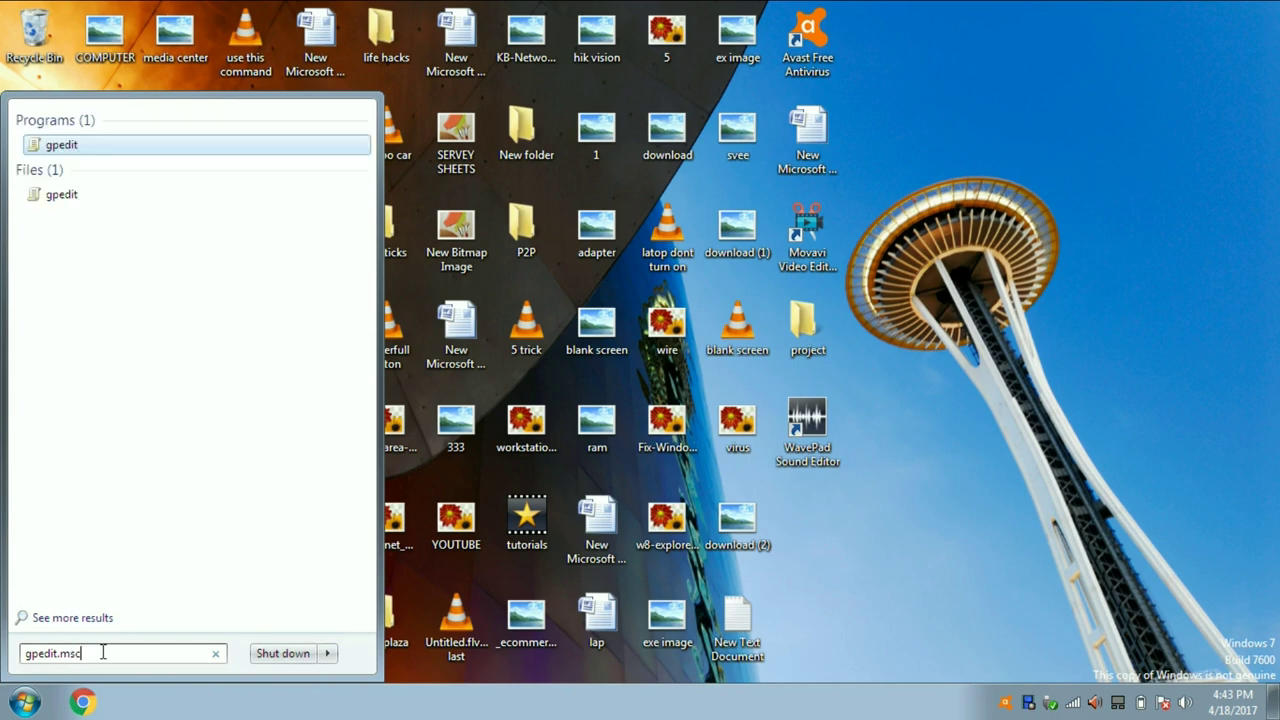
{"action": "left_click", "coordinate": [64, 194]}
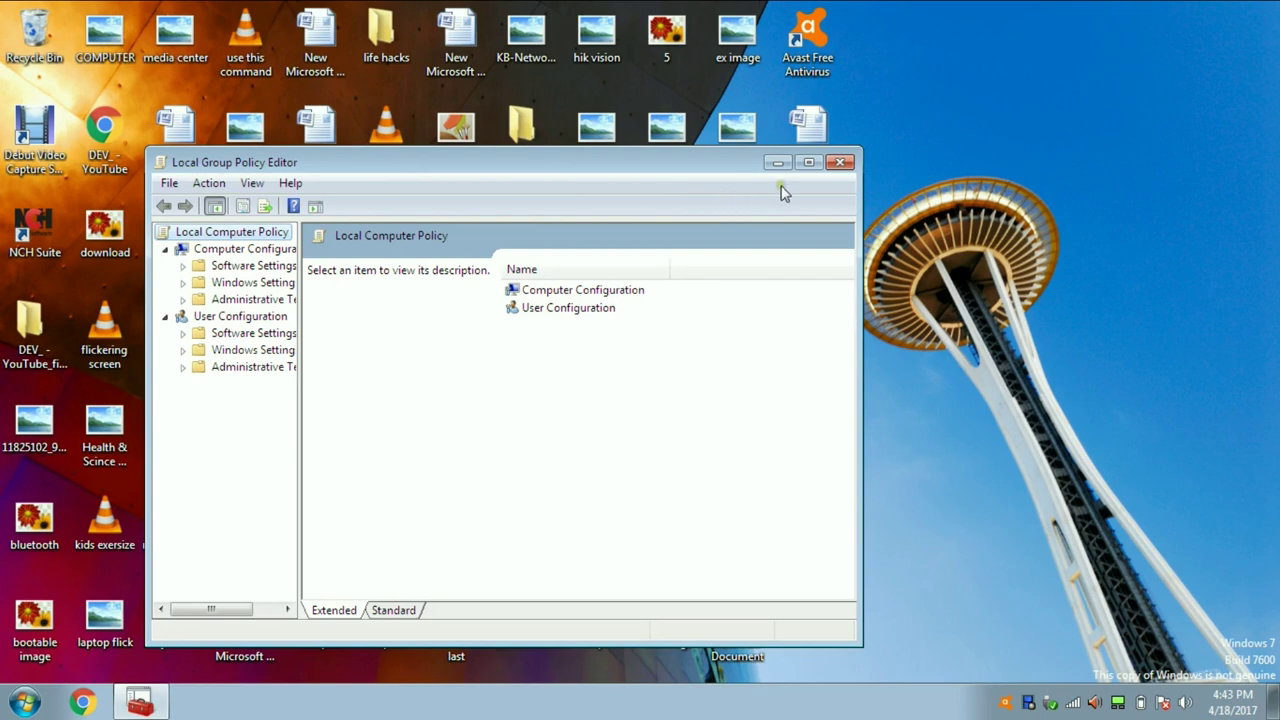
{"action": "left_click", "coordinate": [808, 163]}
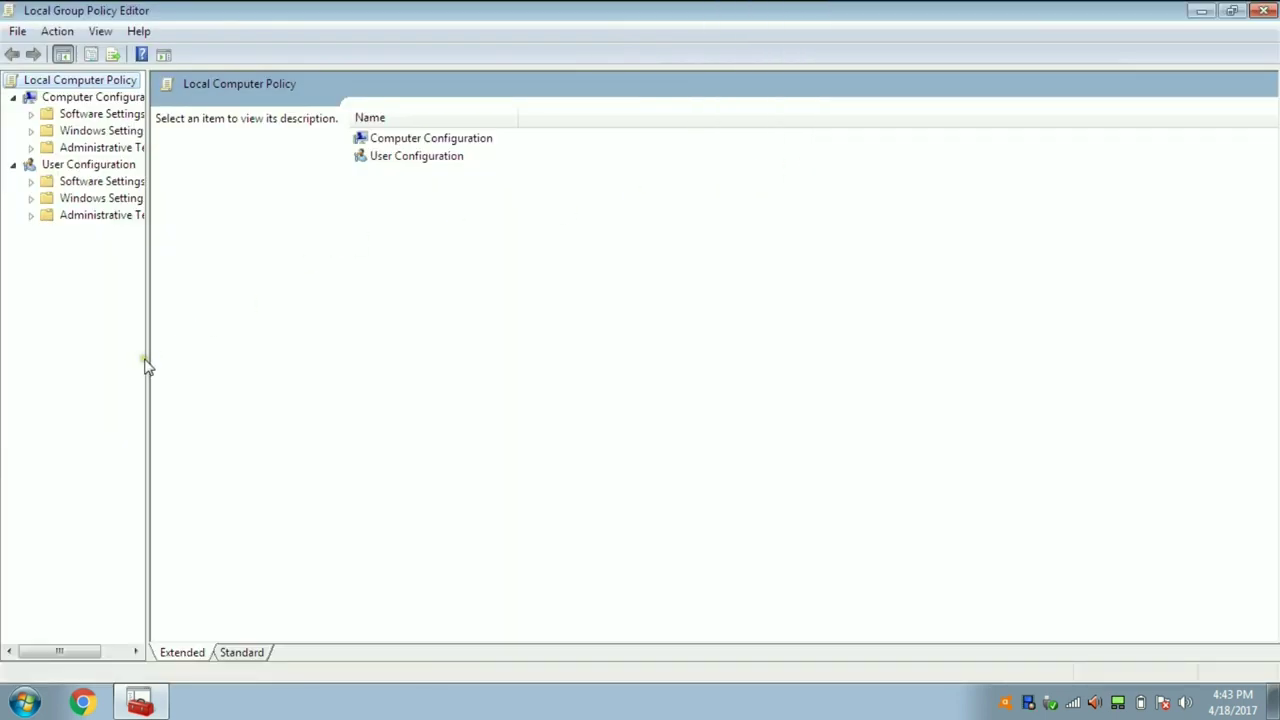
{"action": "left_click_drag", "start_coordinate": [146, 359], "coordinate": [200, 357]}
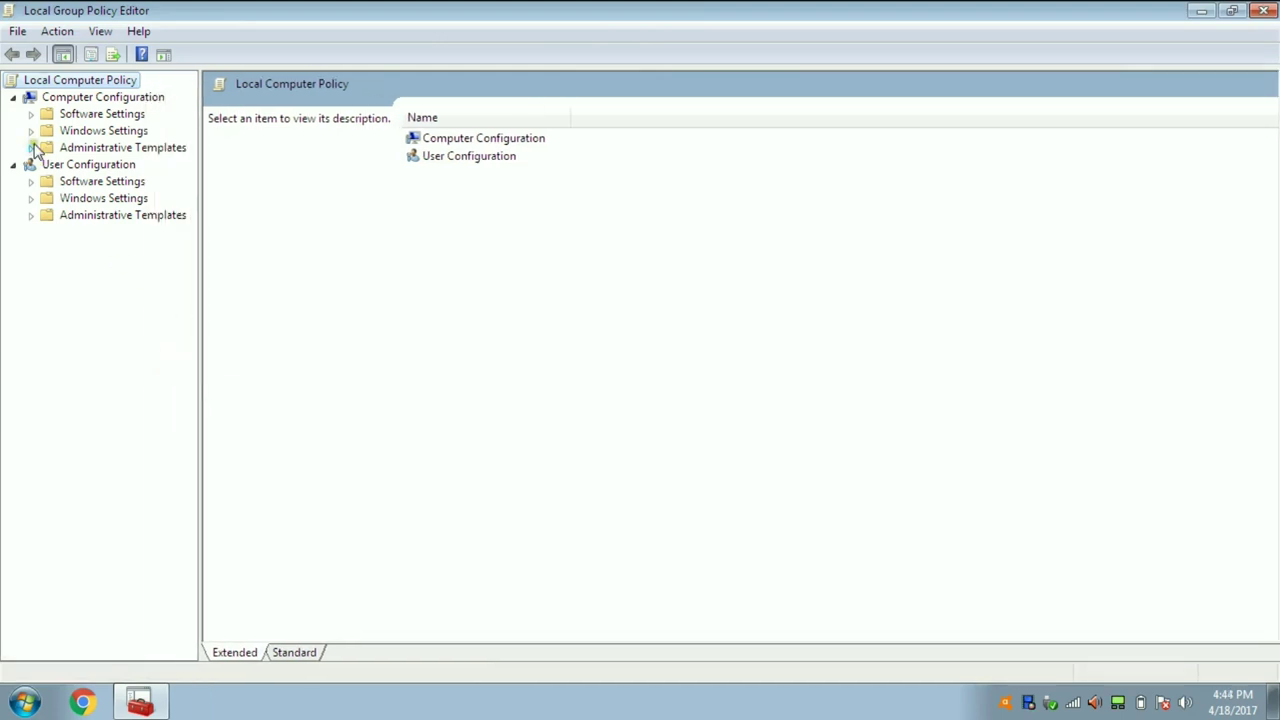
- Go to Computer Configuration > Administrative Templates > Windows Components > Windows Defender in the policy tree
{"action": "left_click", "coordinate": [75, 97]}
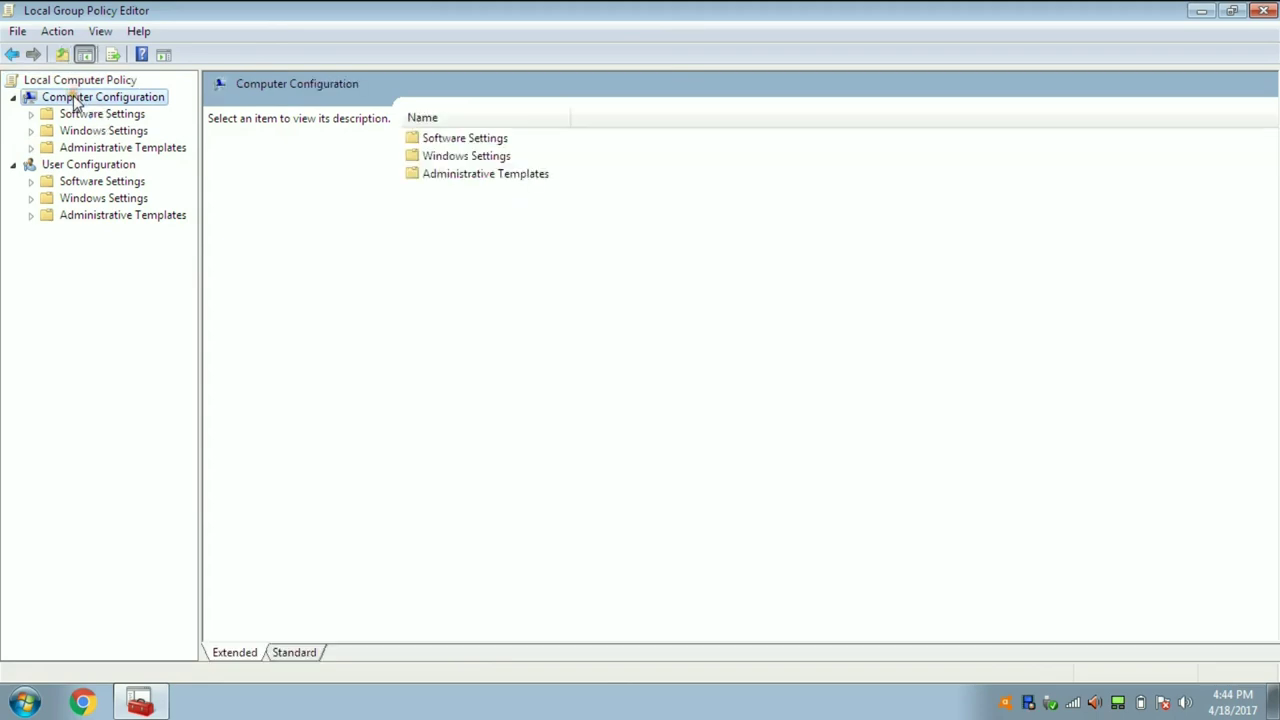
{"action": "left_click", "coordinate": [80, 148]}
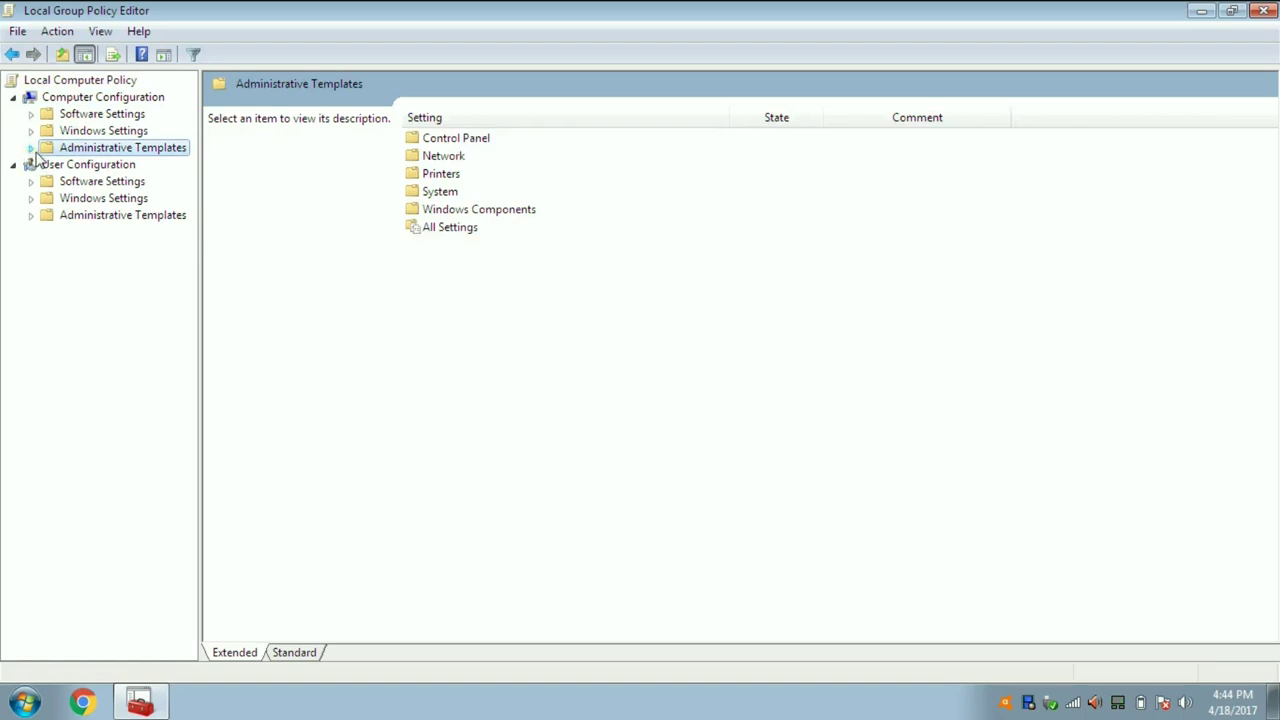
{"action": "left_click", "coordinate": [31, 148]}
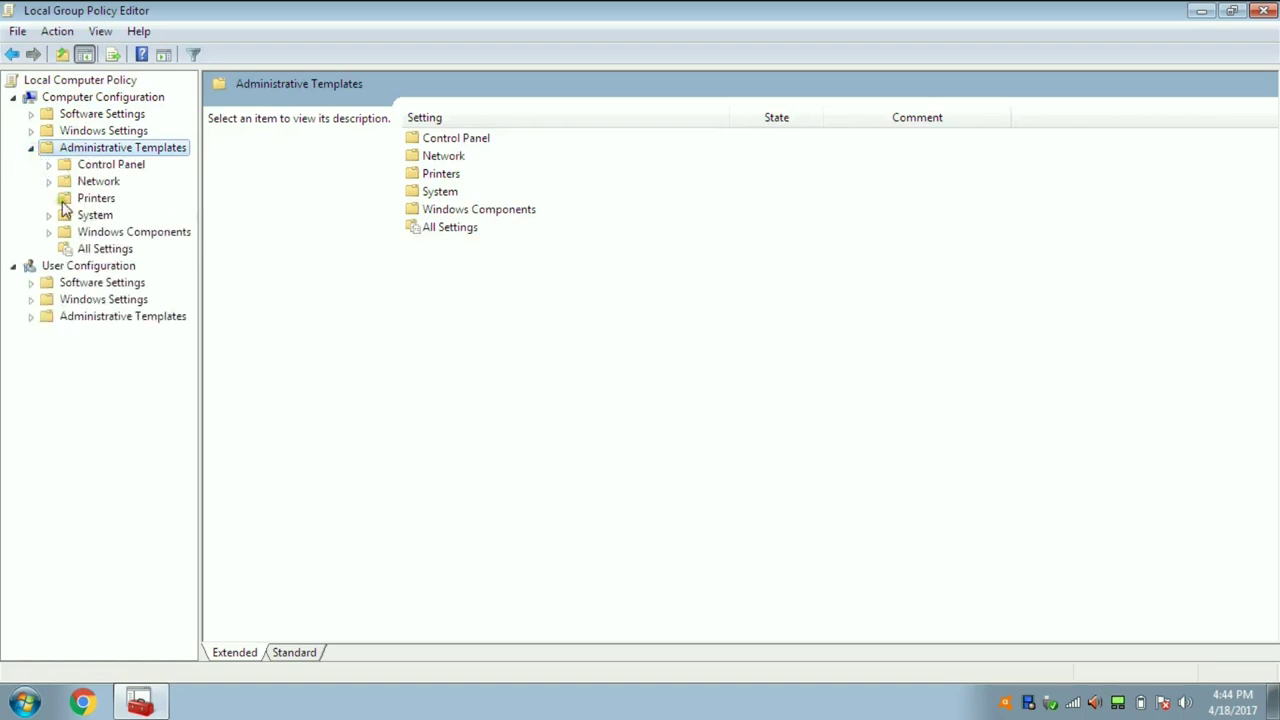
{"action": "left_click", "coordinate": [82, 232]}
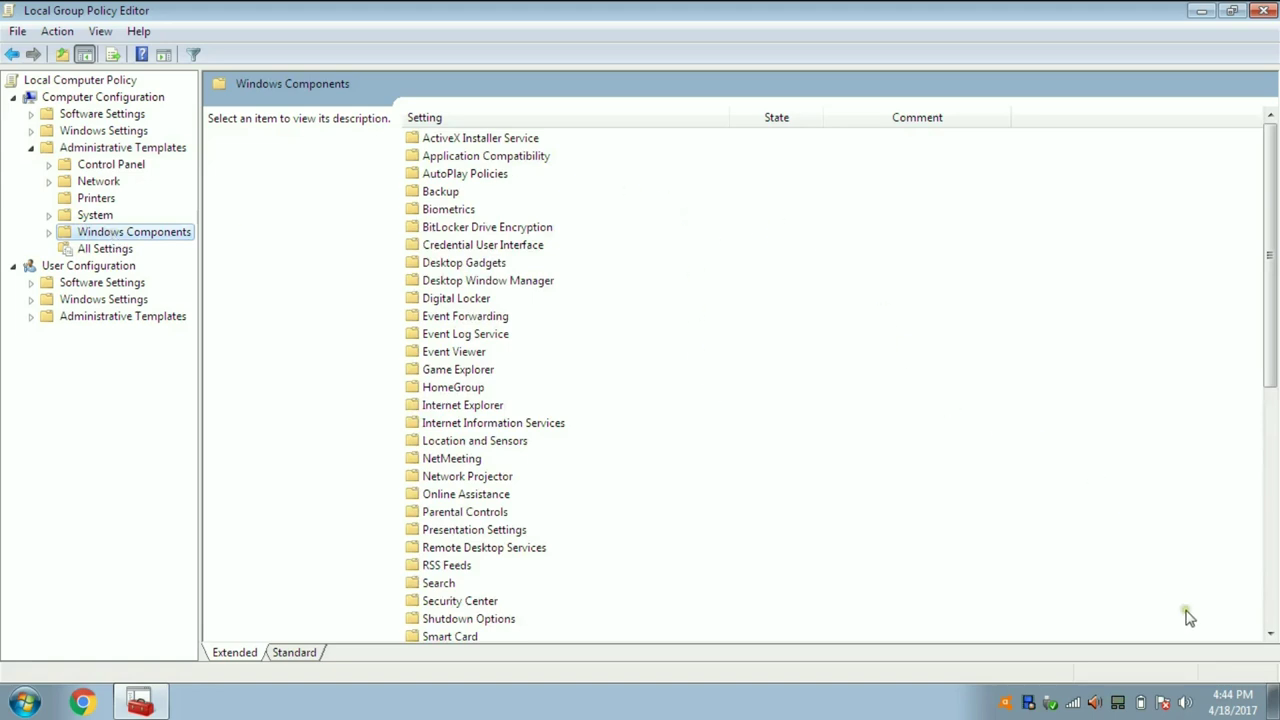
{"action": "left_click_drag", "start_coordinate": [1268, 637], "coordinate": [1268, 637]}
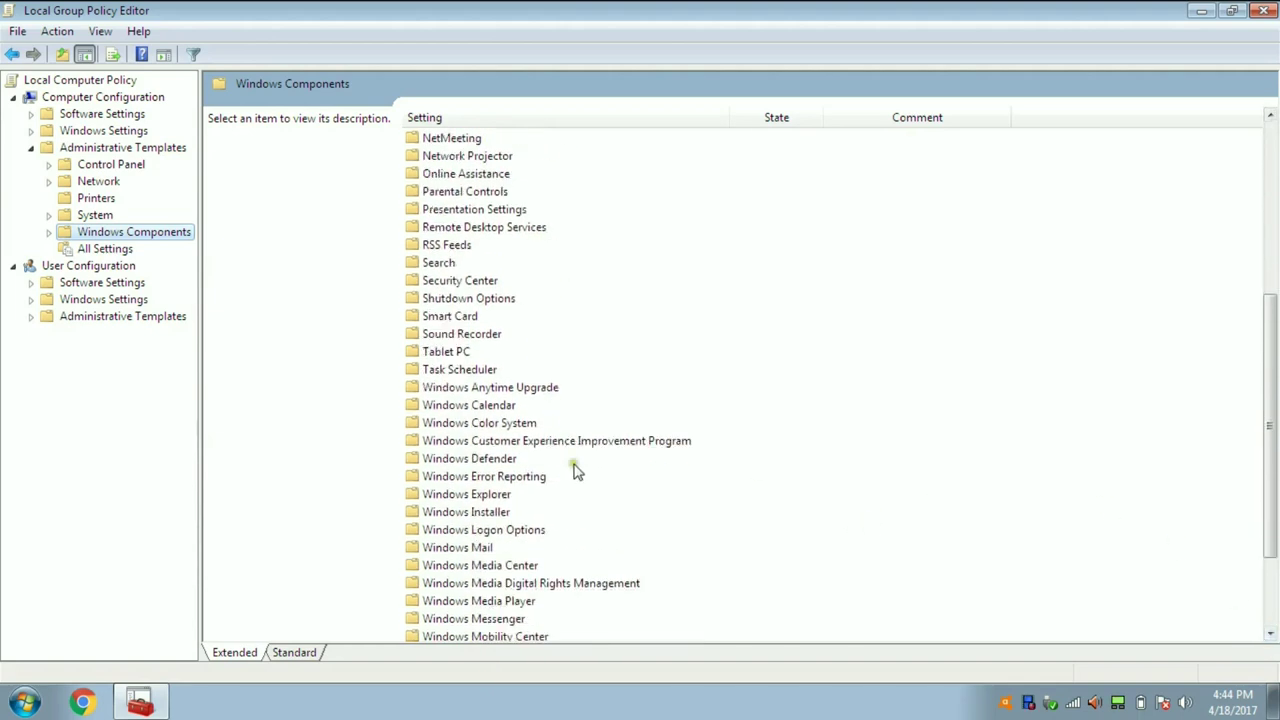
{"action": "left_click", "coordinate": [476, 458]}
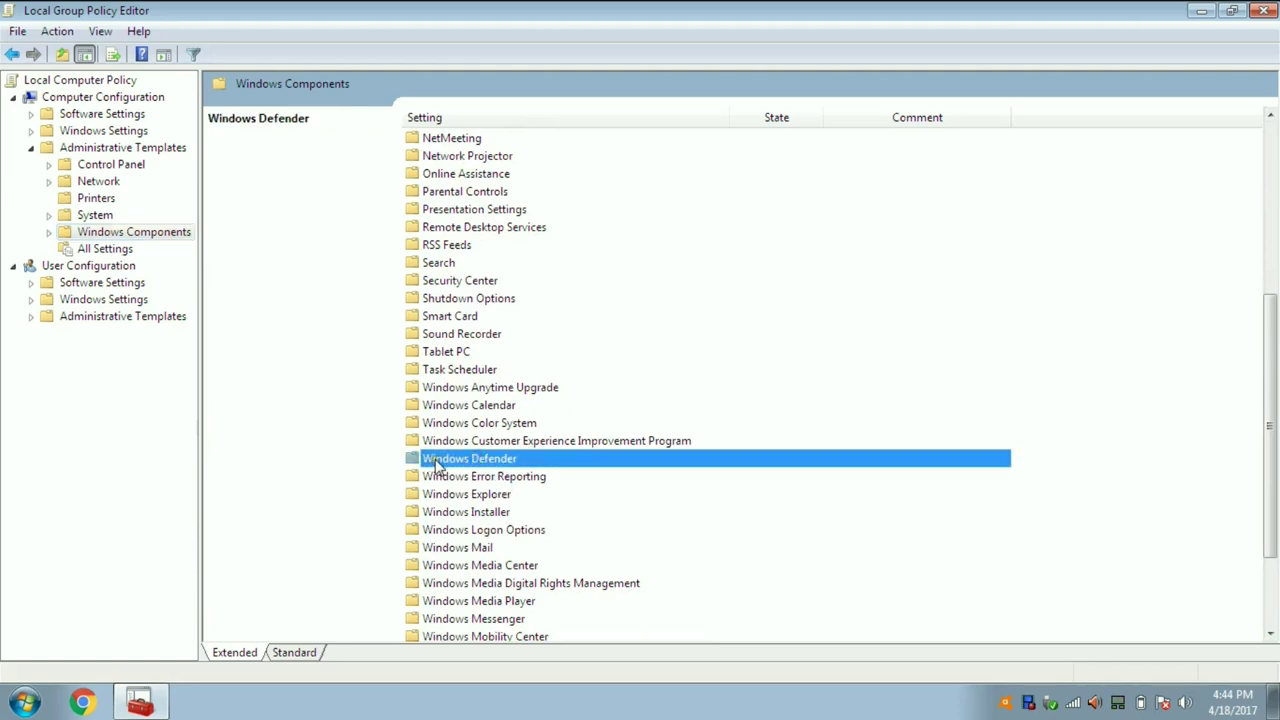
{"action": "double_click", "coordinate": [436, 460]}
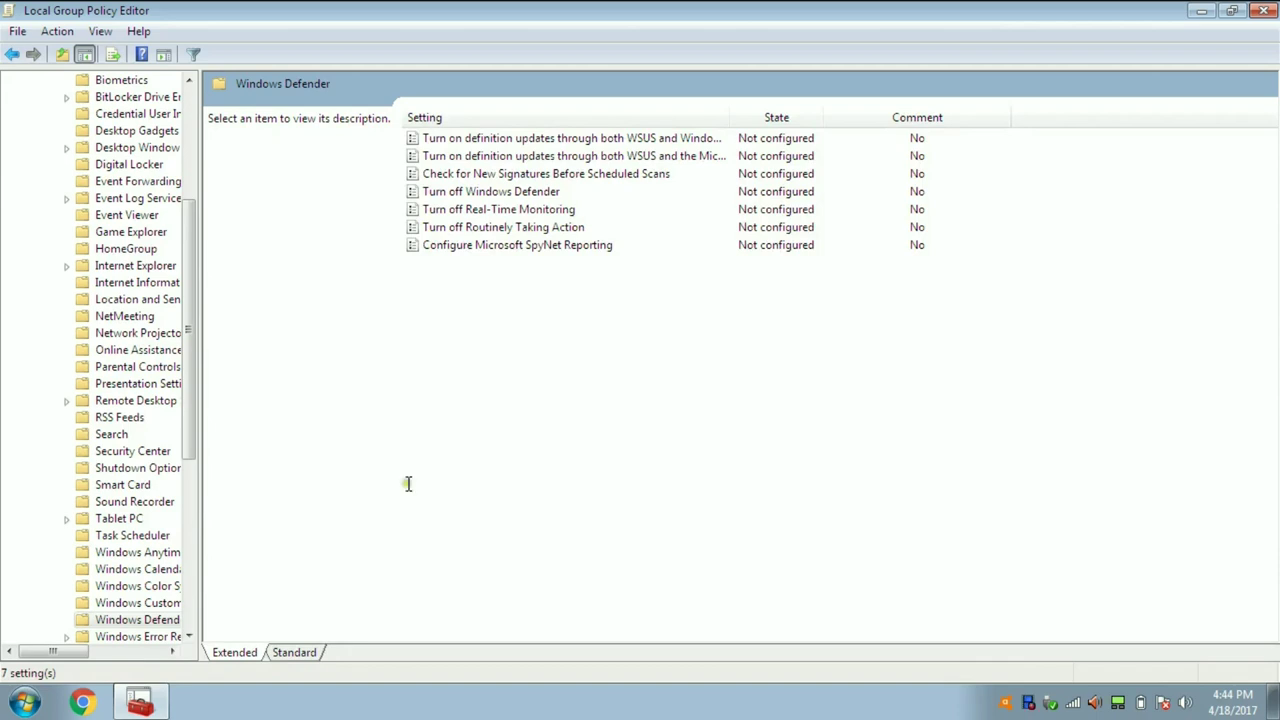
{"action": "left_click", "coordinate": [160, 622]}
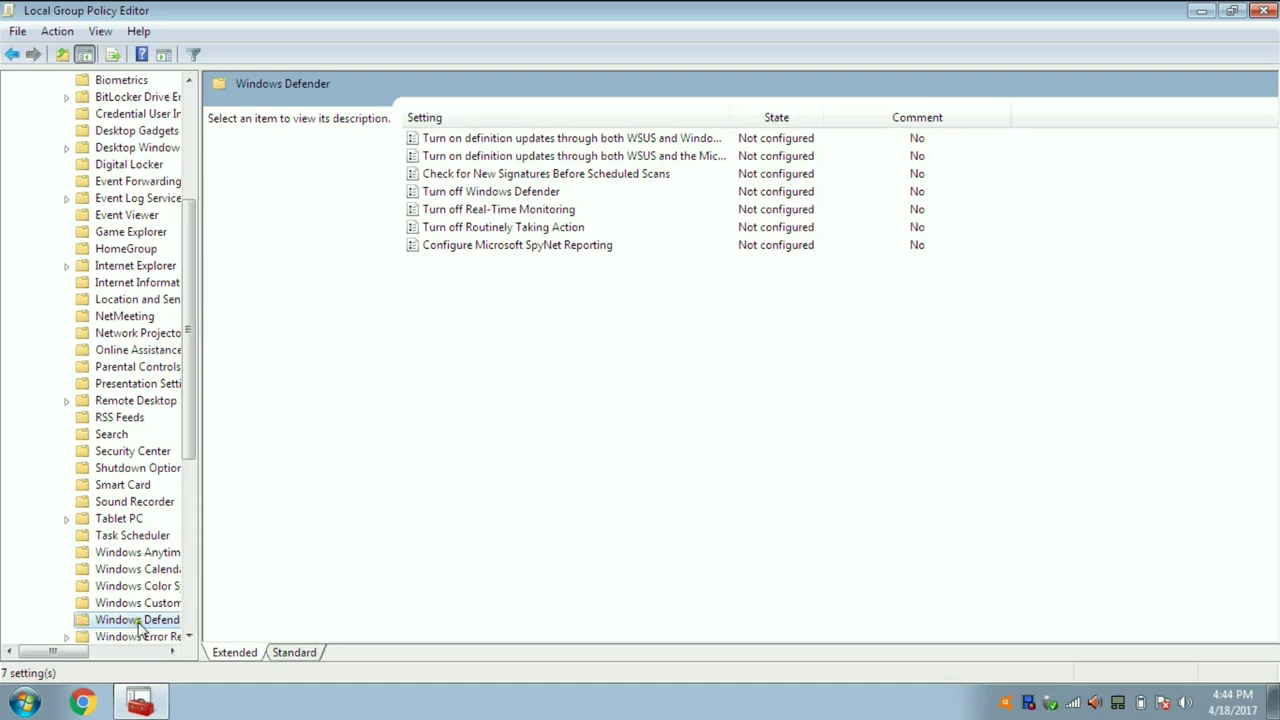
- Open the "Turn off Windows Defender" policy setting for editing
{"action": "left_click", "coordinate": [538, 192]}
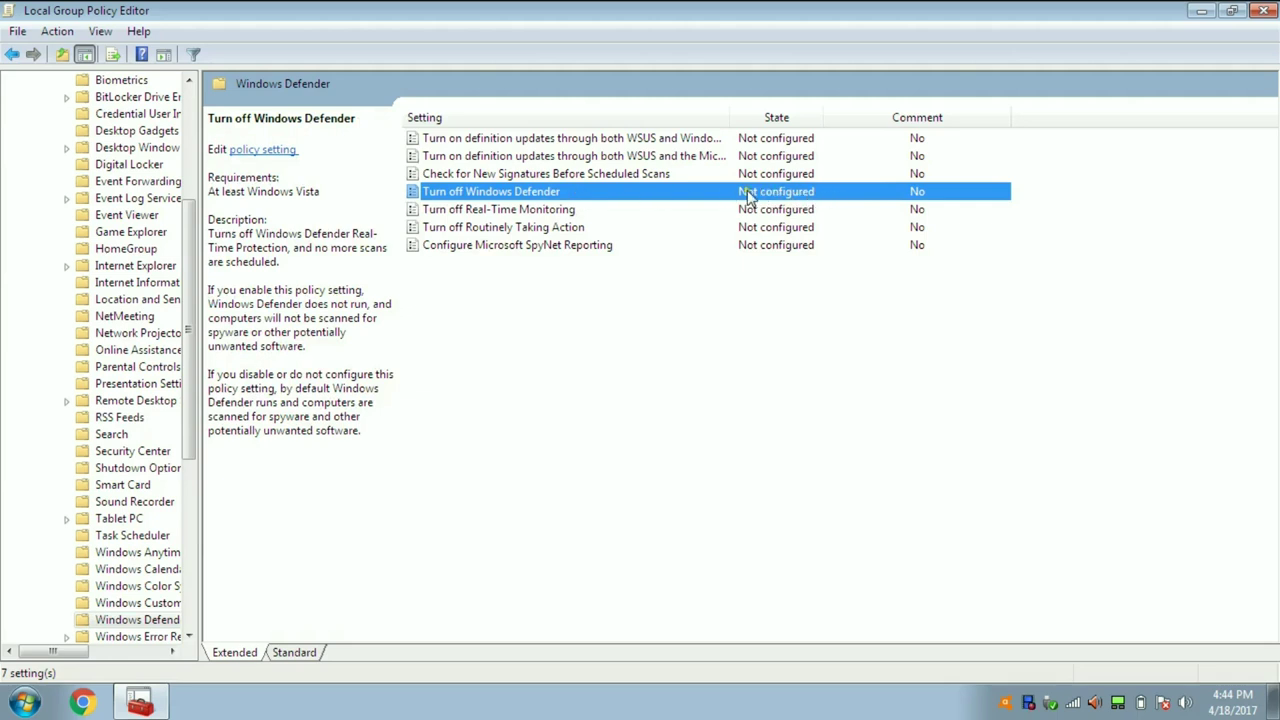
{"action": "right_click", "coordinate": [545, 195]}
{"action": "left_click", "coordinate": [586, 203]}
{"action": "key", "text": "Return"}
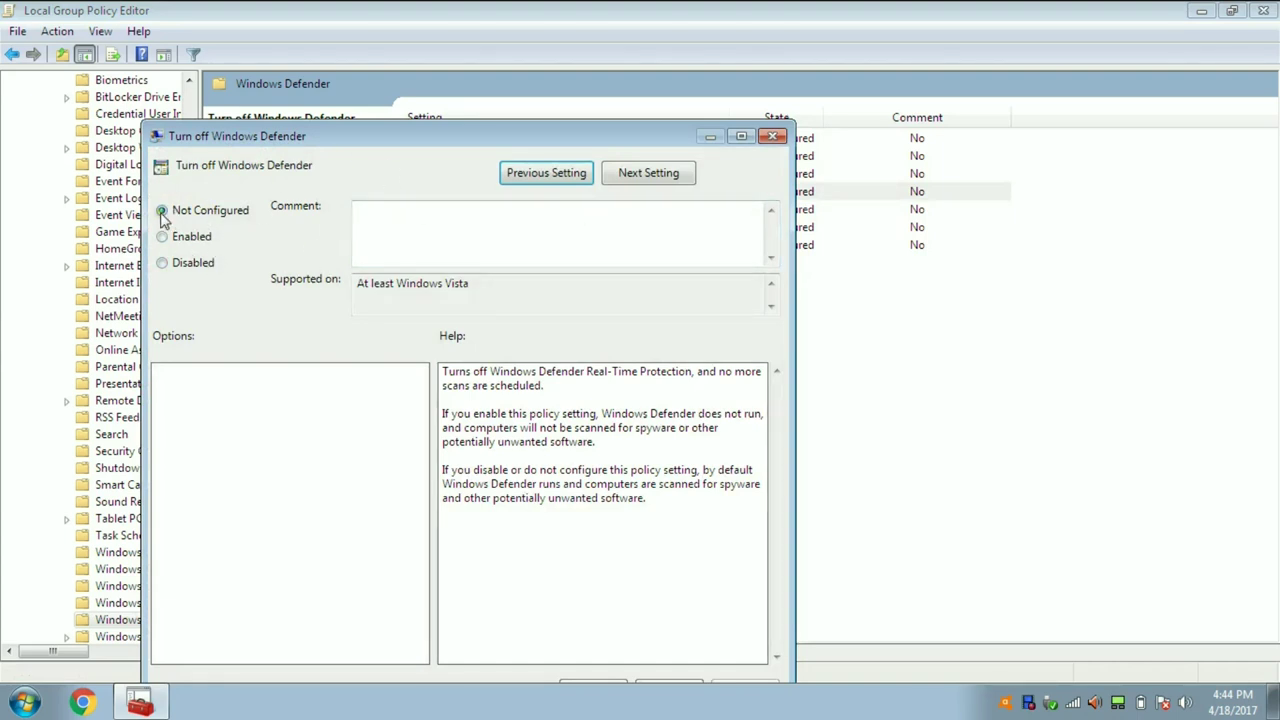
- Set the "Turn off Windows Defender" policy to Disabled, apply it and close its settings window
{"action": "left_click", "coordinate": [162, 263]}
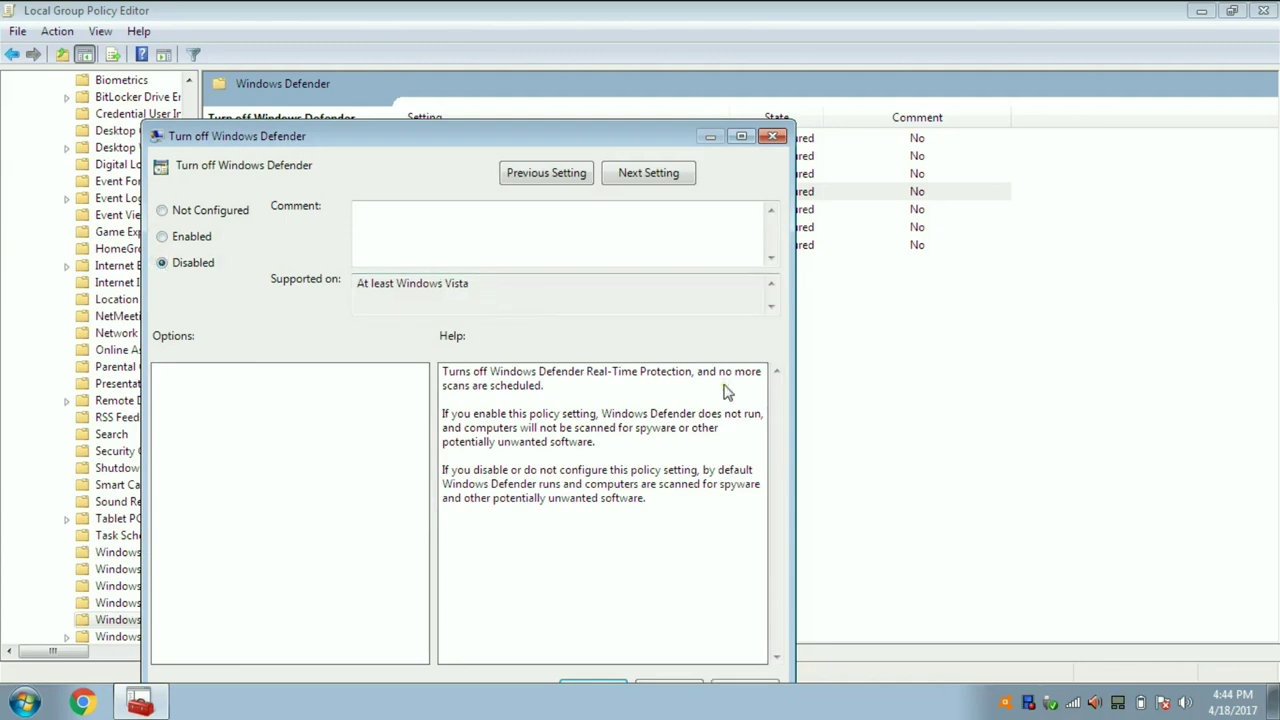
{"action": "left_click_drag", "start_coordinate": [648, 148], "coordinate": [653, 69]}
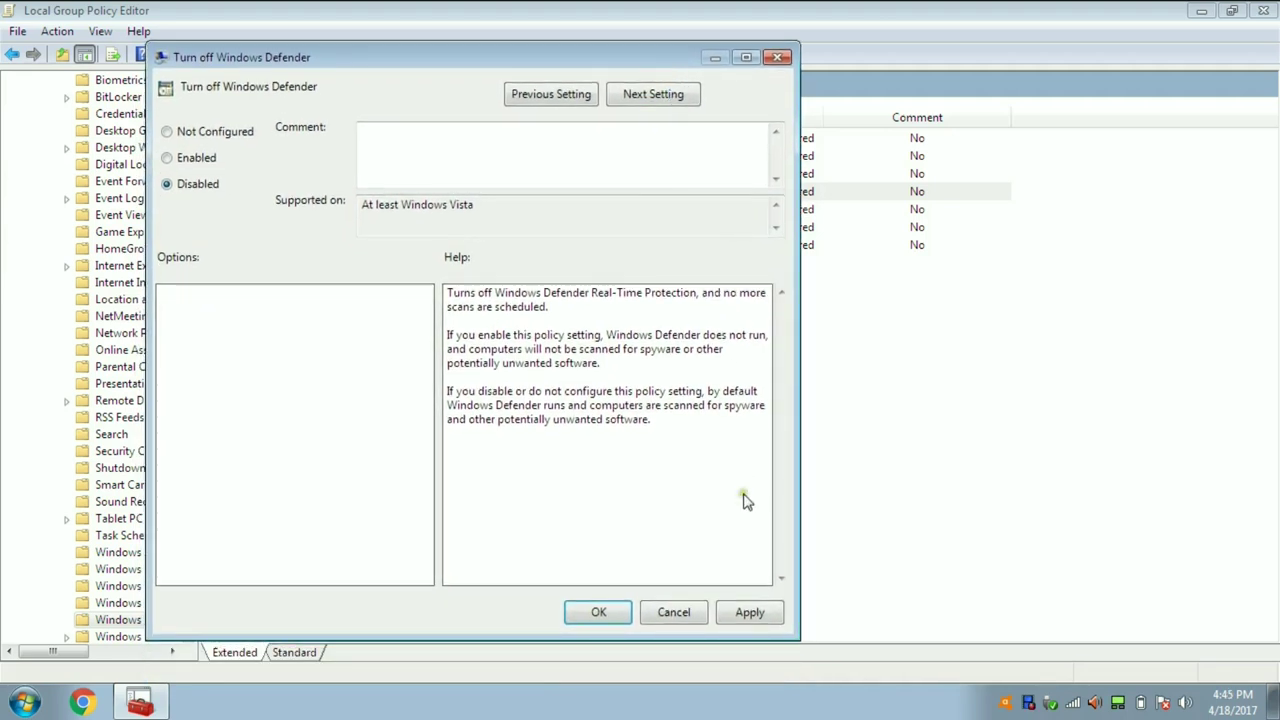
{"action": "left_click", "coordinate": [752, 614]}
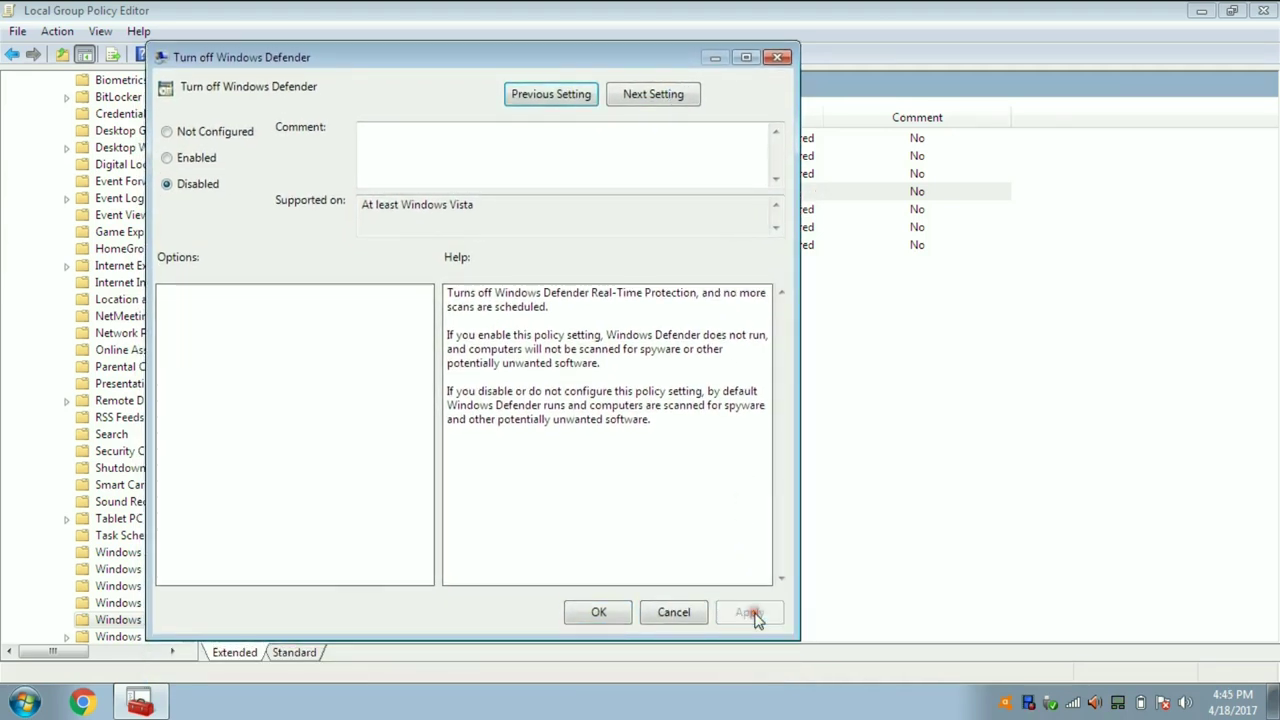
{"action": "left_click", "coordinate": [601, 614]}
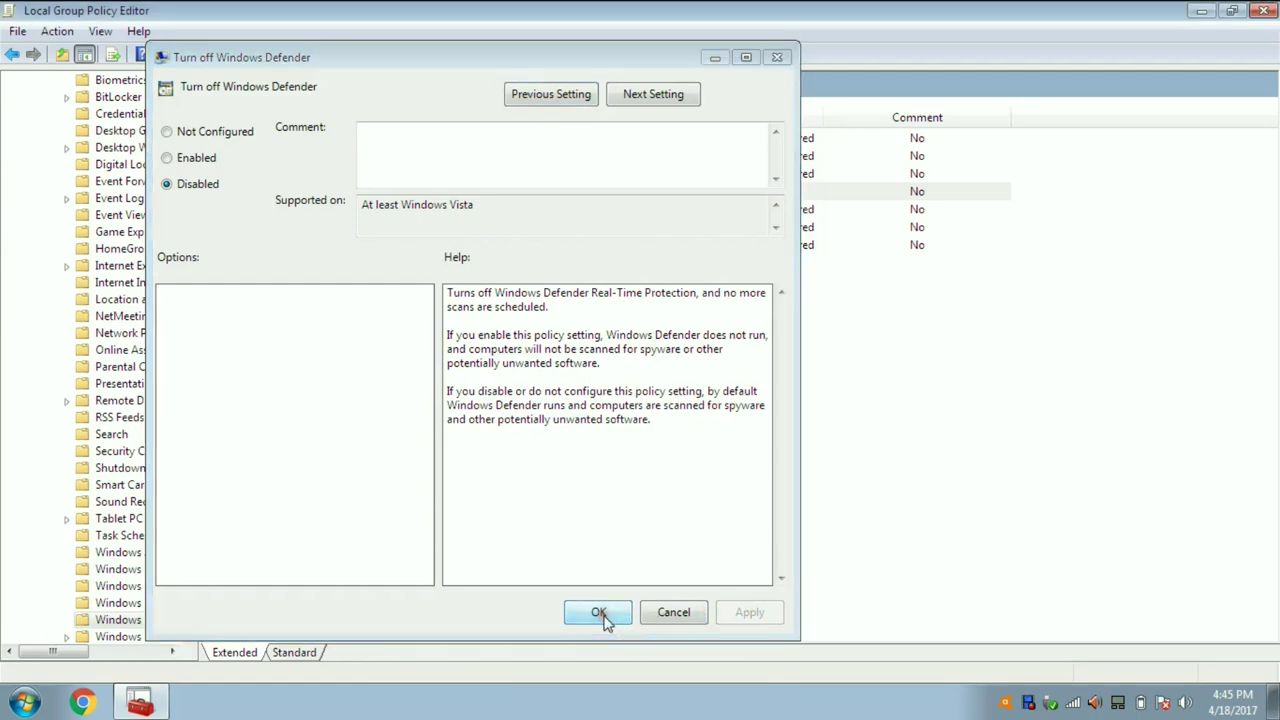
{"action": "left_click", "coordinate": [599, 613]}
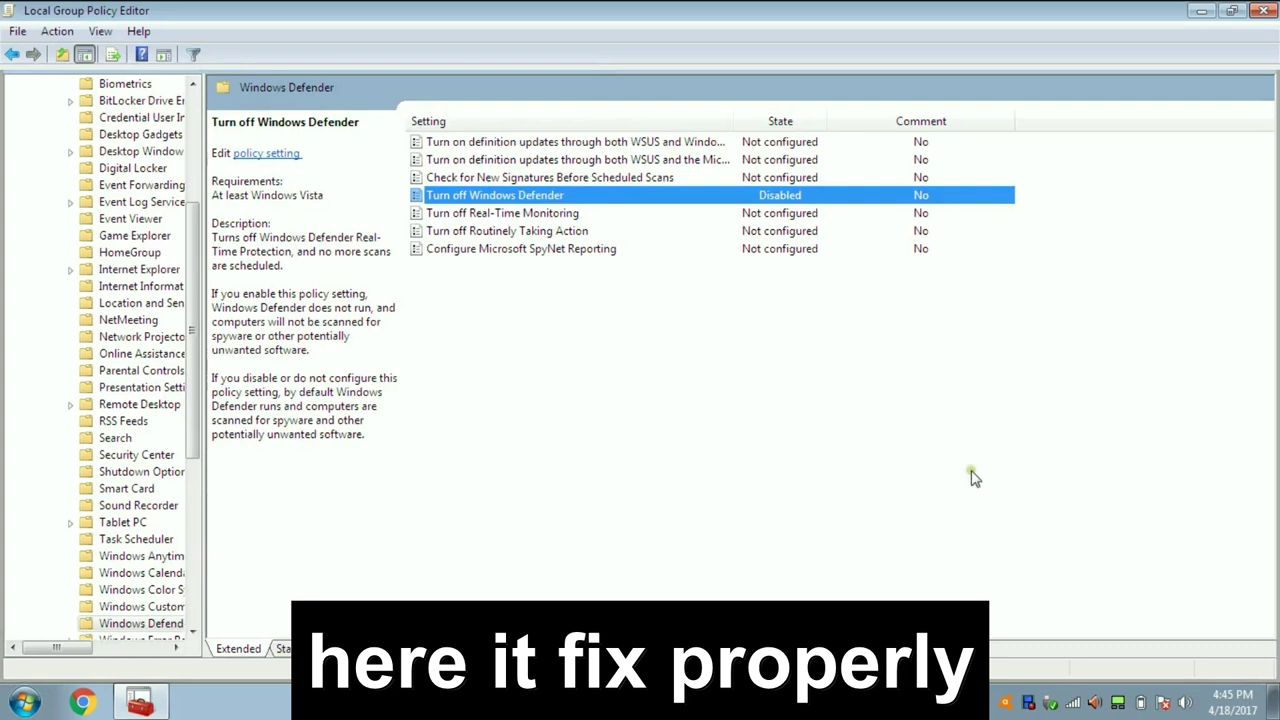
- Minimize the Local Group Policy Editor and open Windows Defender from the Control Panel
{"action": "left_click", "coordinate": [1201, 14]}
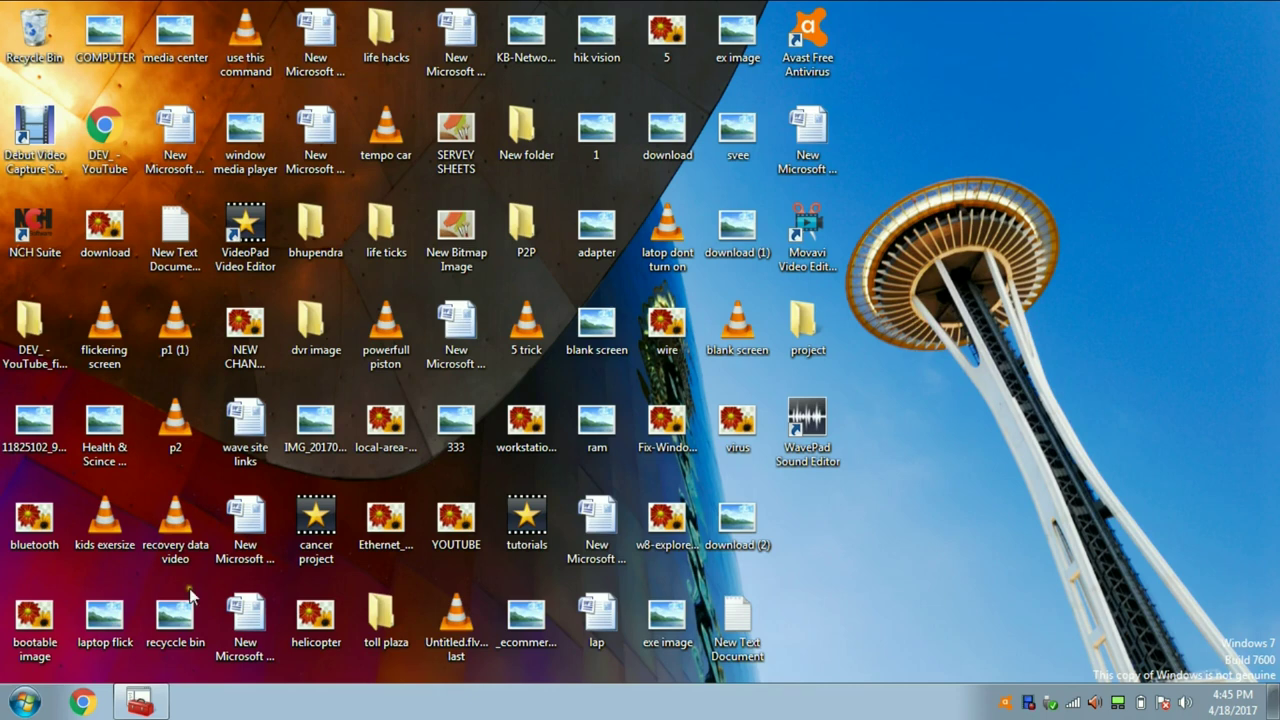
{"action": "left_click", "coordinate": [23, 705]}
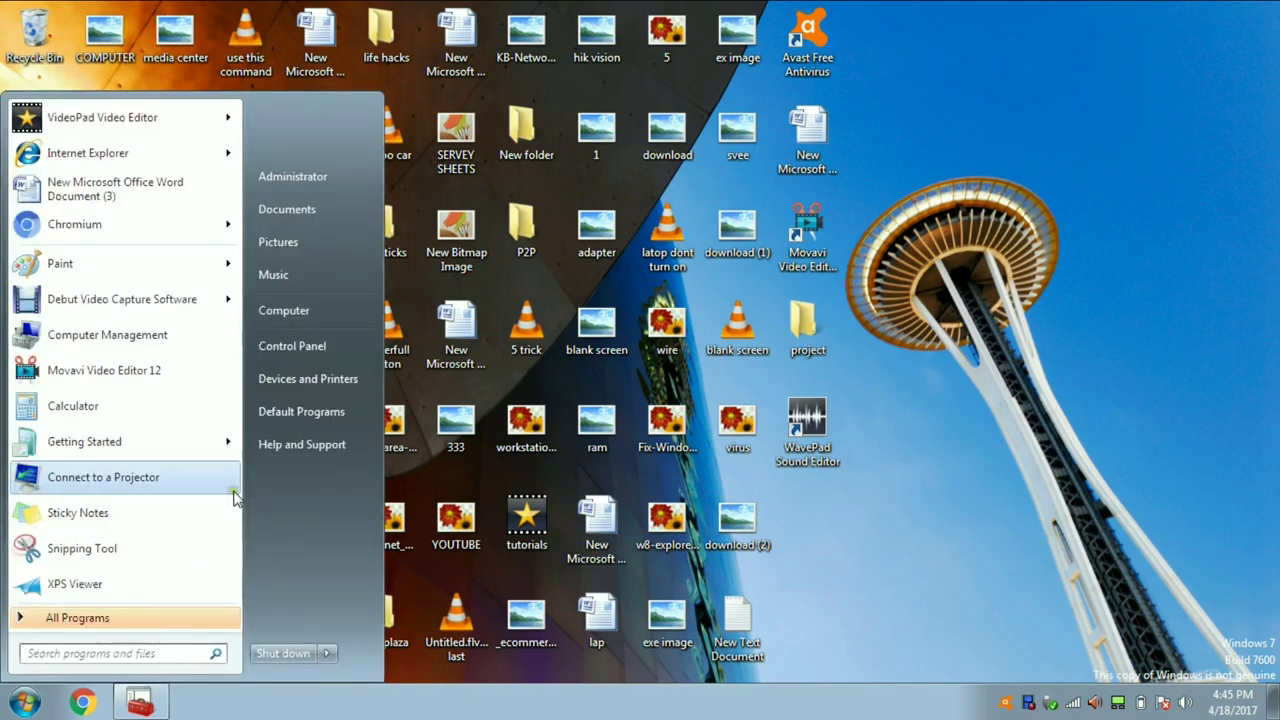
{"action": "left_click", "coordinate": [292, 346]}
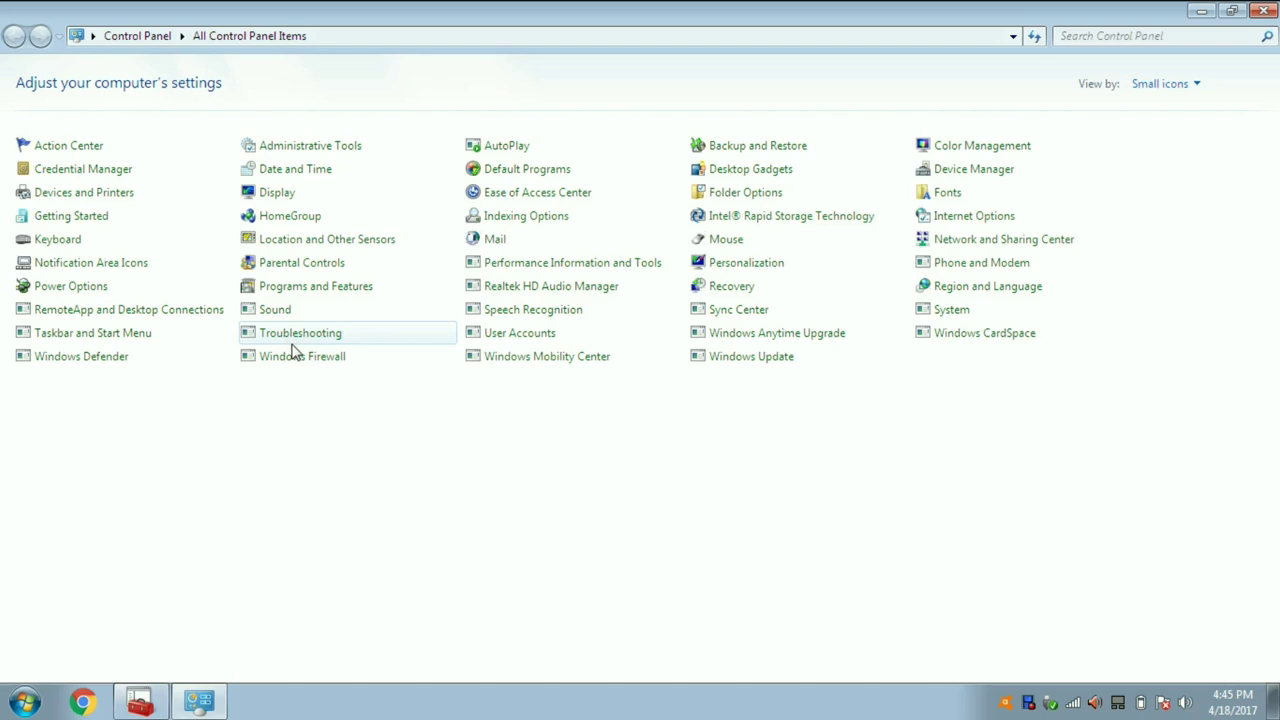
{"action": "left_click", "coordinate": [113, 360]}
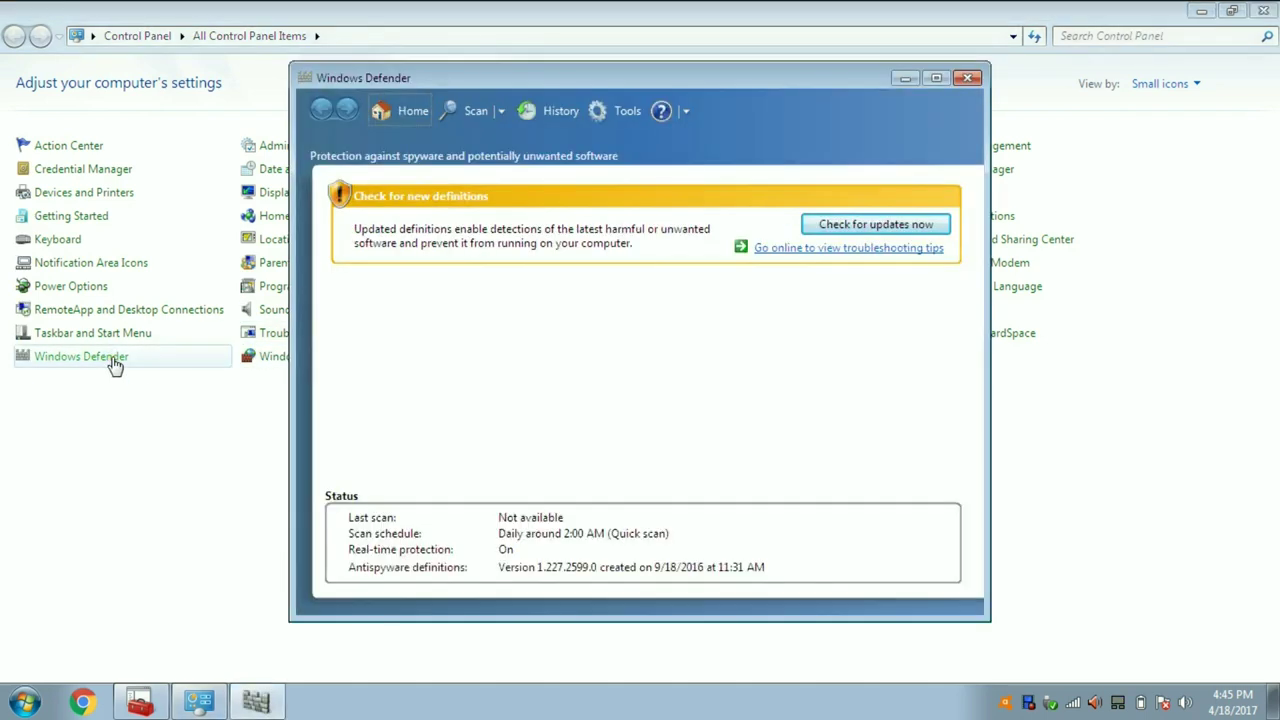
- Check for new Windows Defender definitions online and review the home and update status pages
{"action": "left_click", "coordinate": [926, 228]}
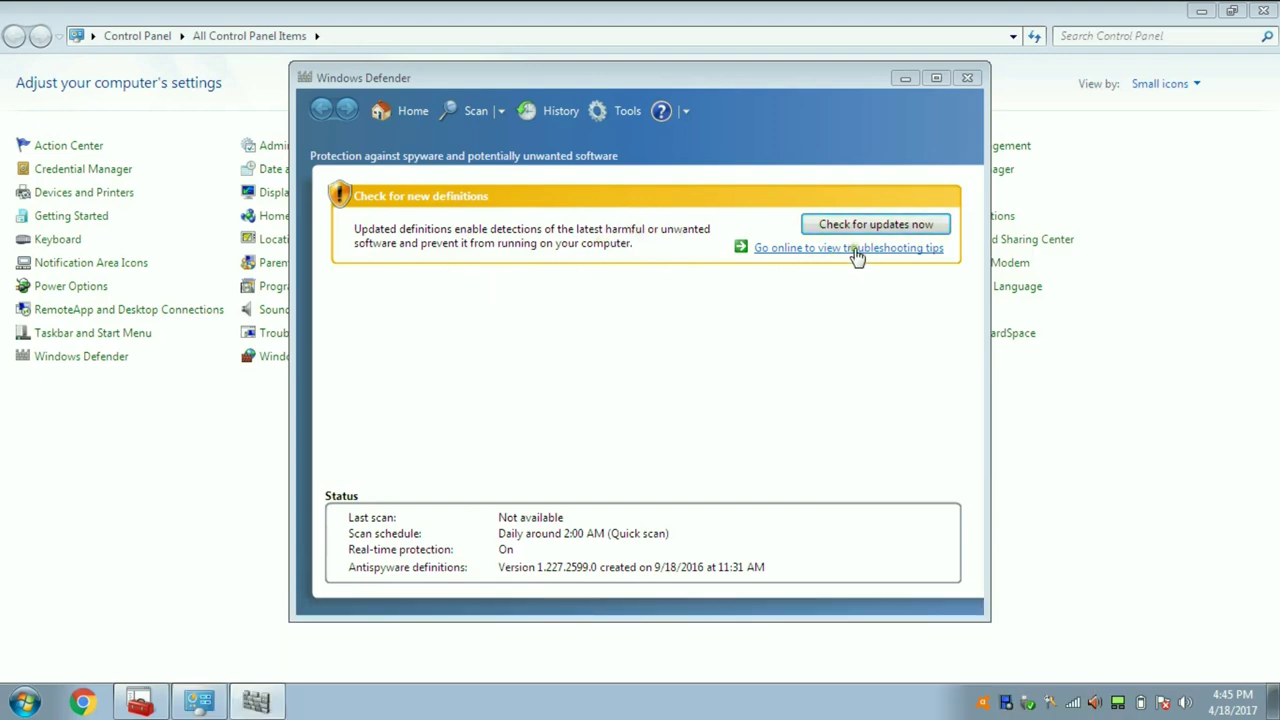
{"action": "left_click", "coordinate": [889, 226]}
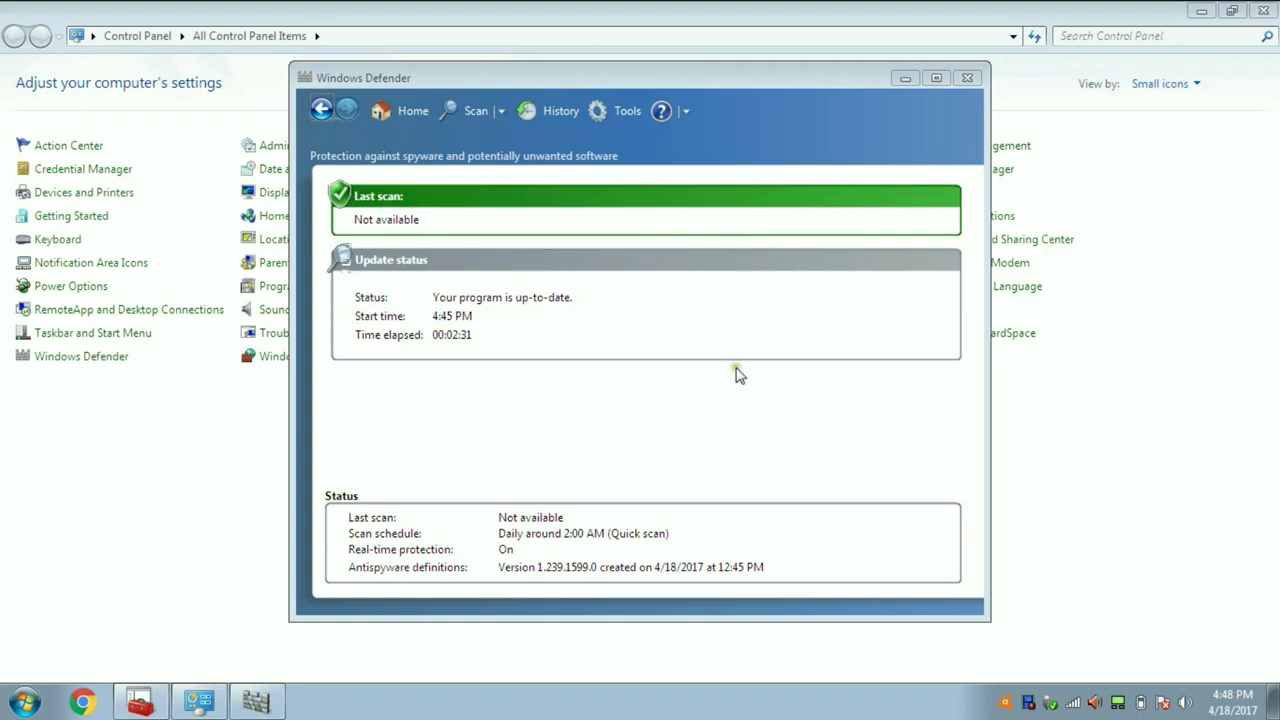
{"action": "left_click", "coordinate": [406, 110]}
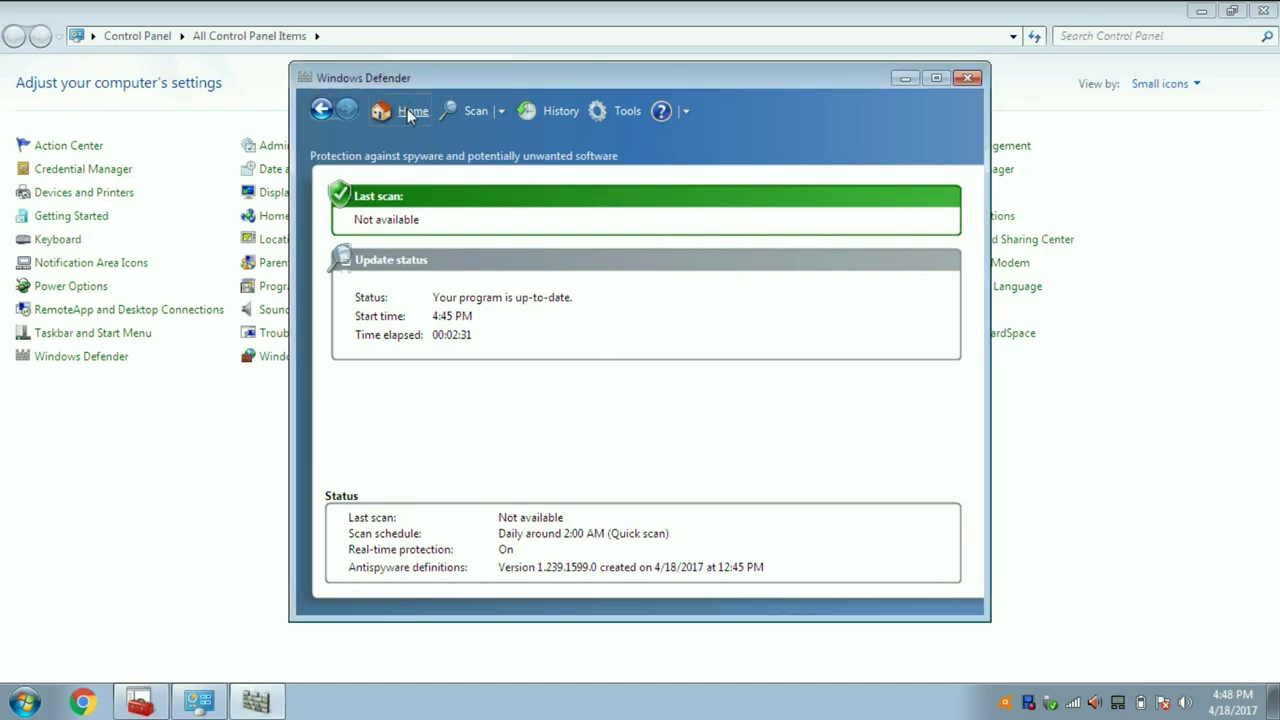
{"action": "left_click", "coordinate": [320, 111]}
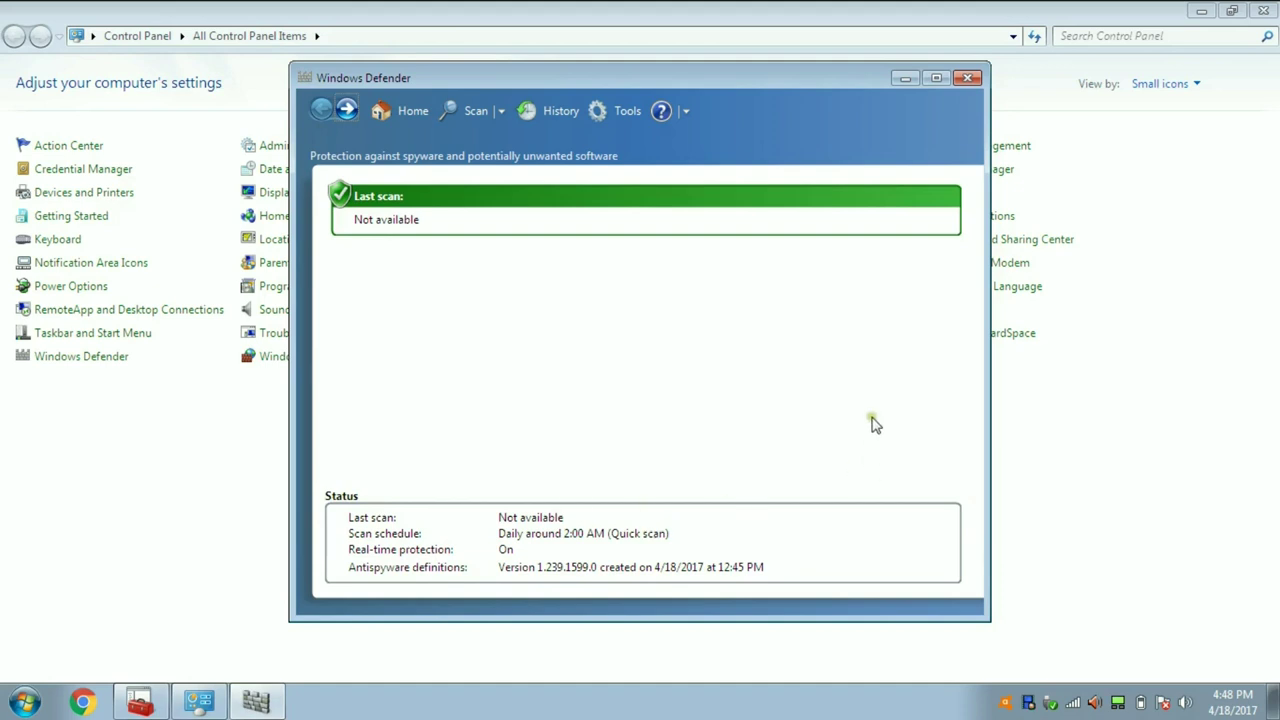
{"action": "left_click", "coordinate": [347, 111]}
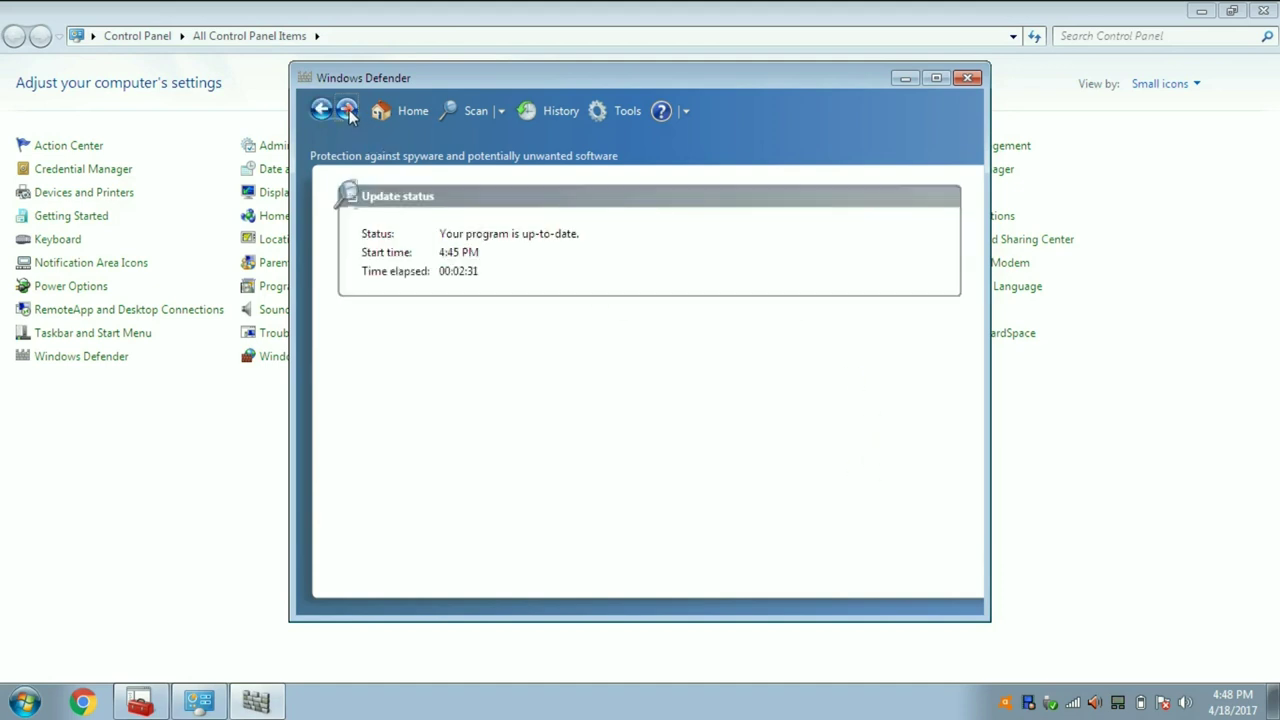
{"action": "left_click", "coordinate": [381, 111]}
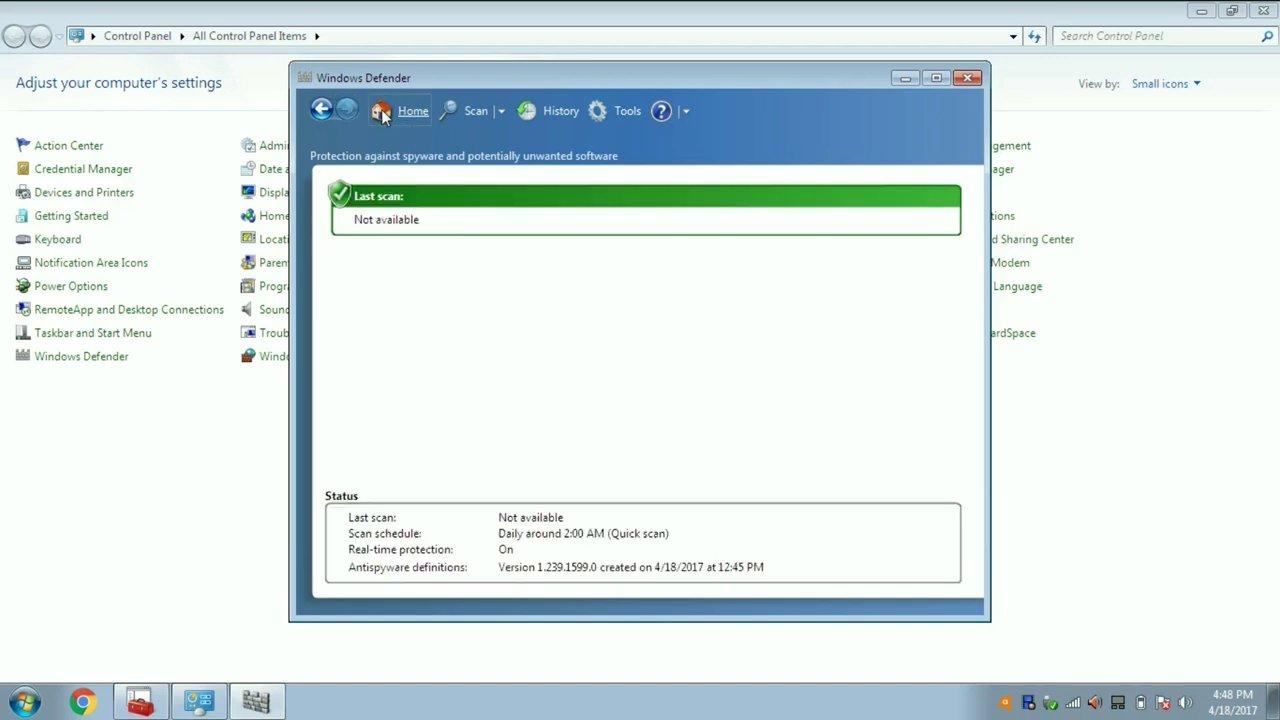
- Start a quick scan of the computer and cancel it
{"action": "left_click", "coordinate": [460, 109]}
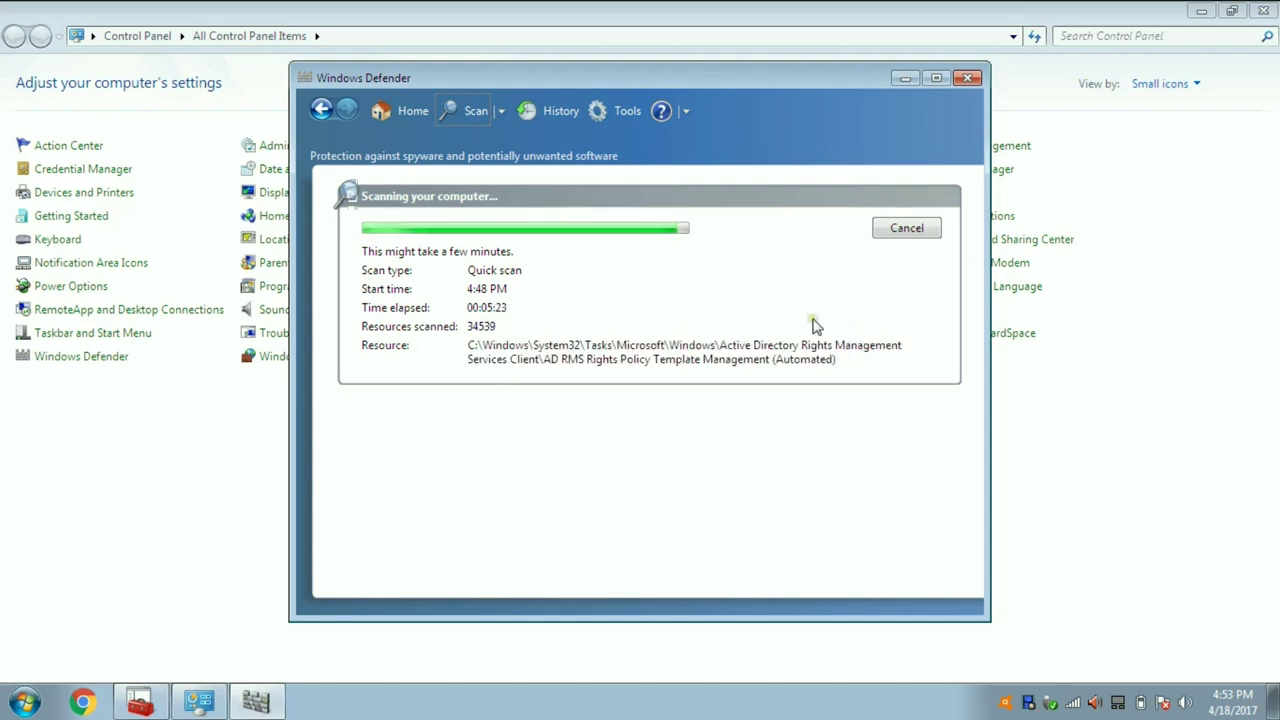
{"action": "left_click", "coordinate": [895, 229]}
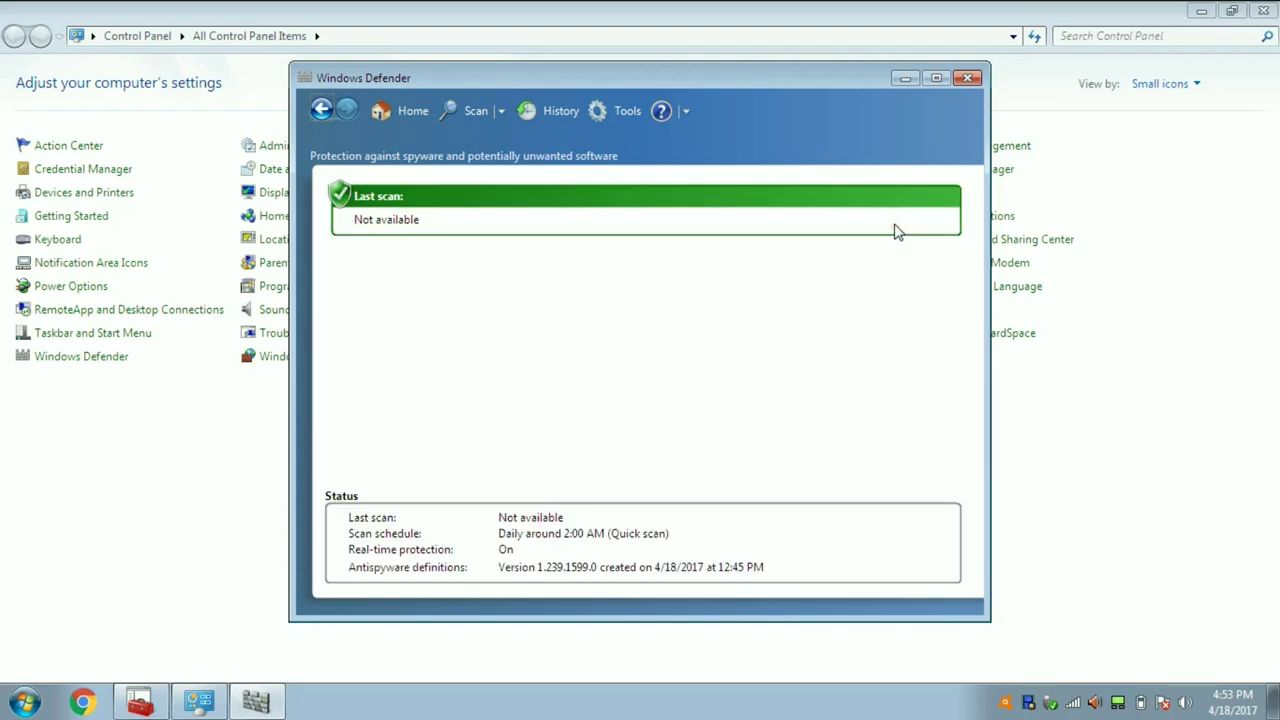
- Close and reopen Windows Defender to check that it starts, and close it together with the Control Panel
{"action": "left_click", "coordinate": [968, 80]}
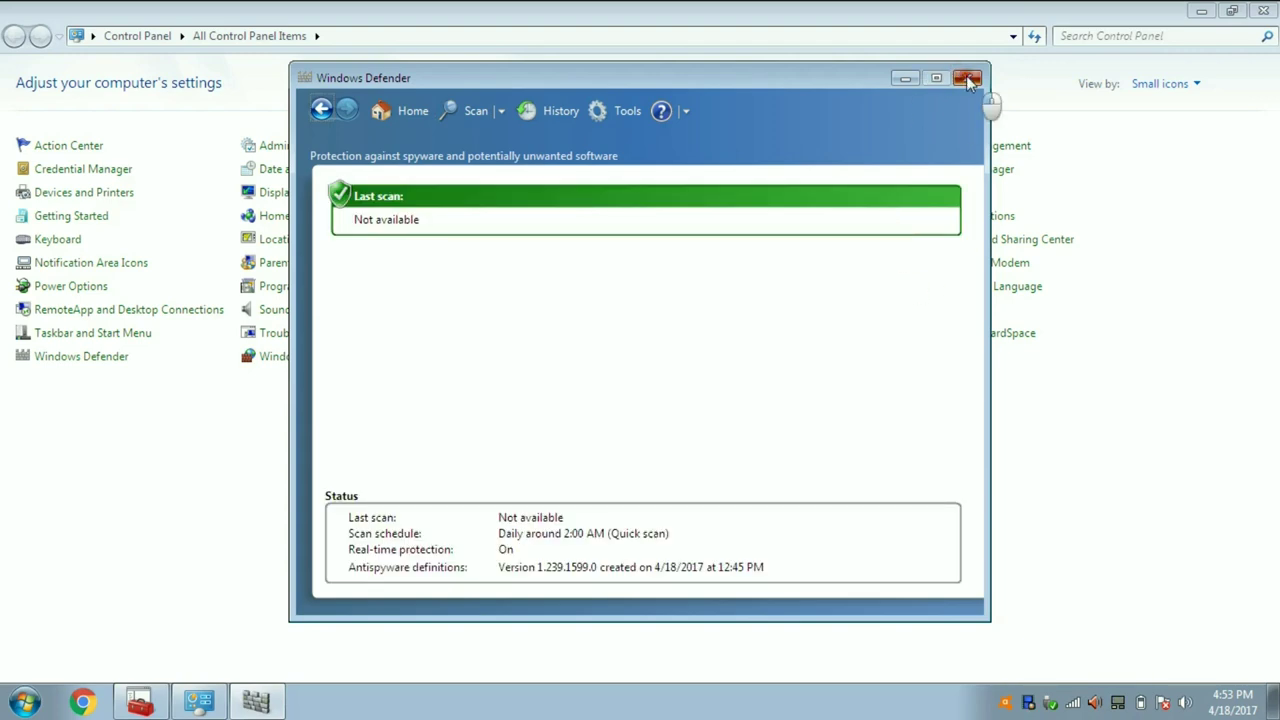
{"action": "left_click", "coordinate": [76, 360]}
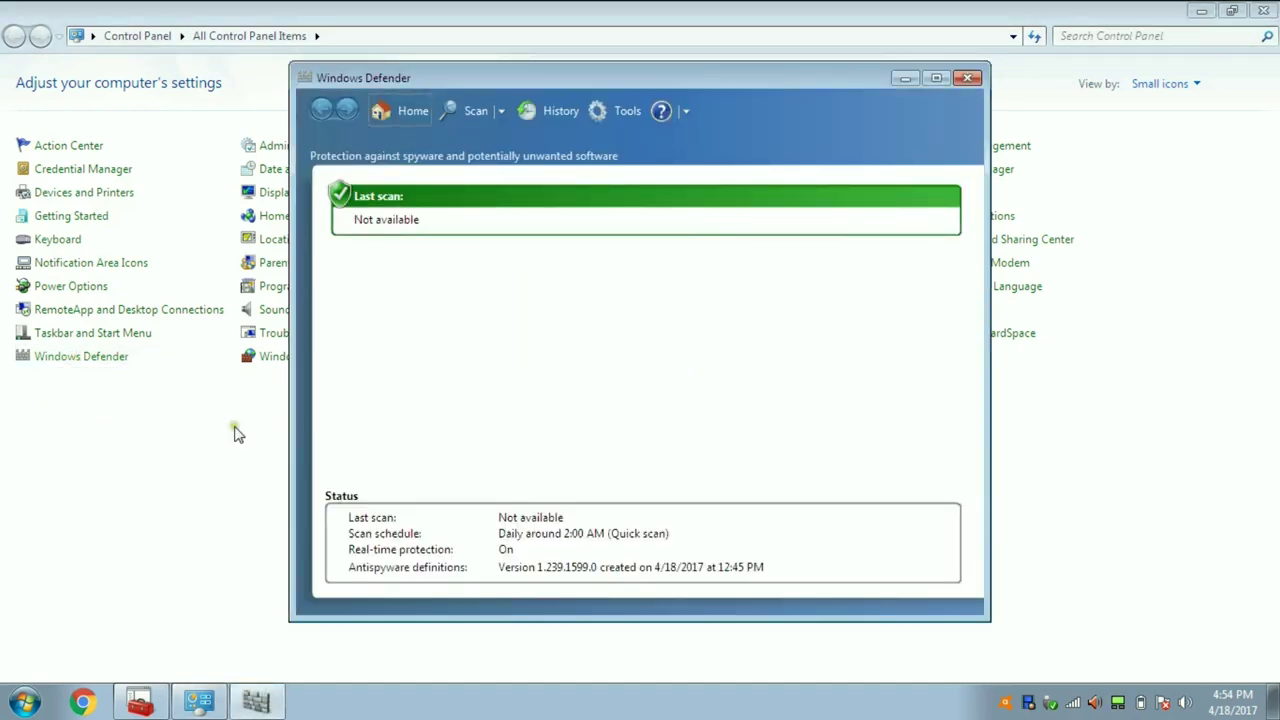
{"action": "left_click", "coordinate": [967, 78]}
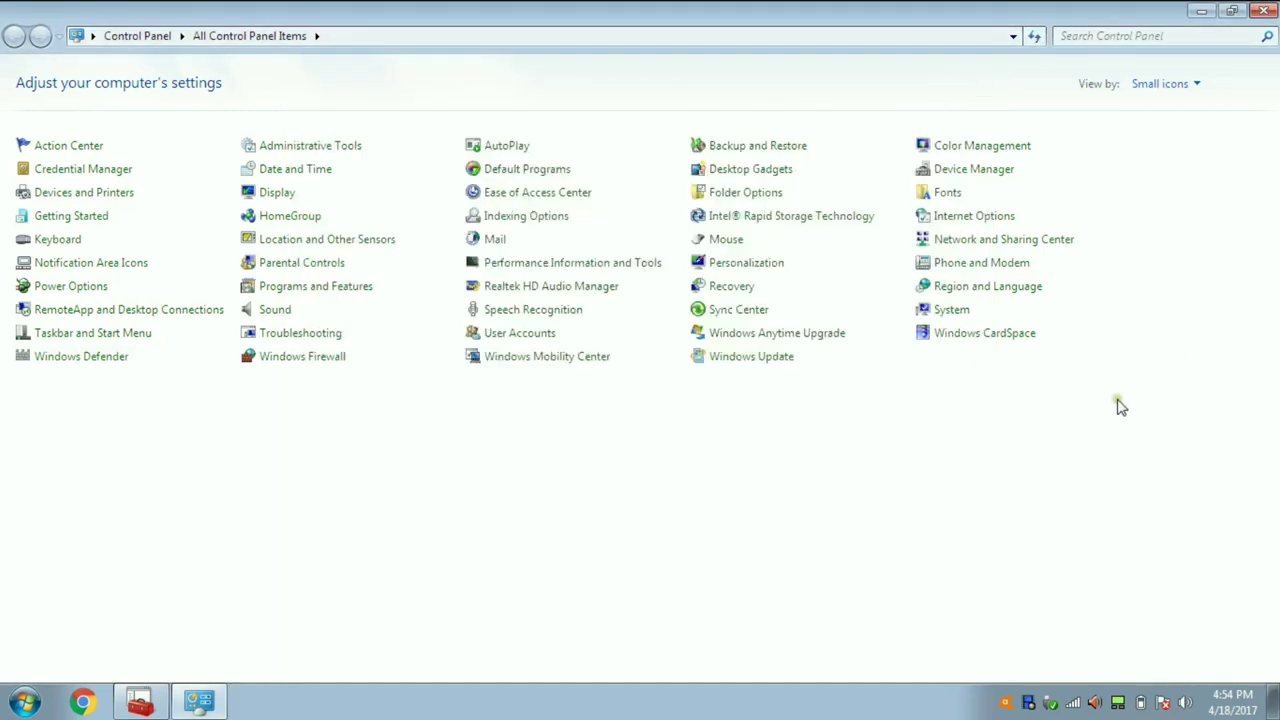
{"action": "left_click", "coordinate": [1266, 10]}
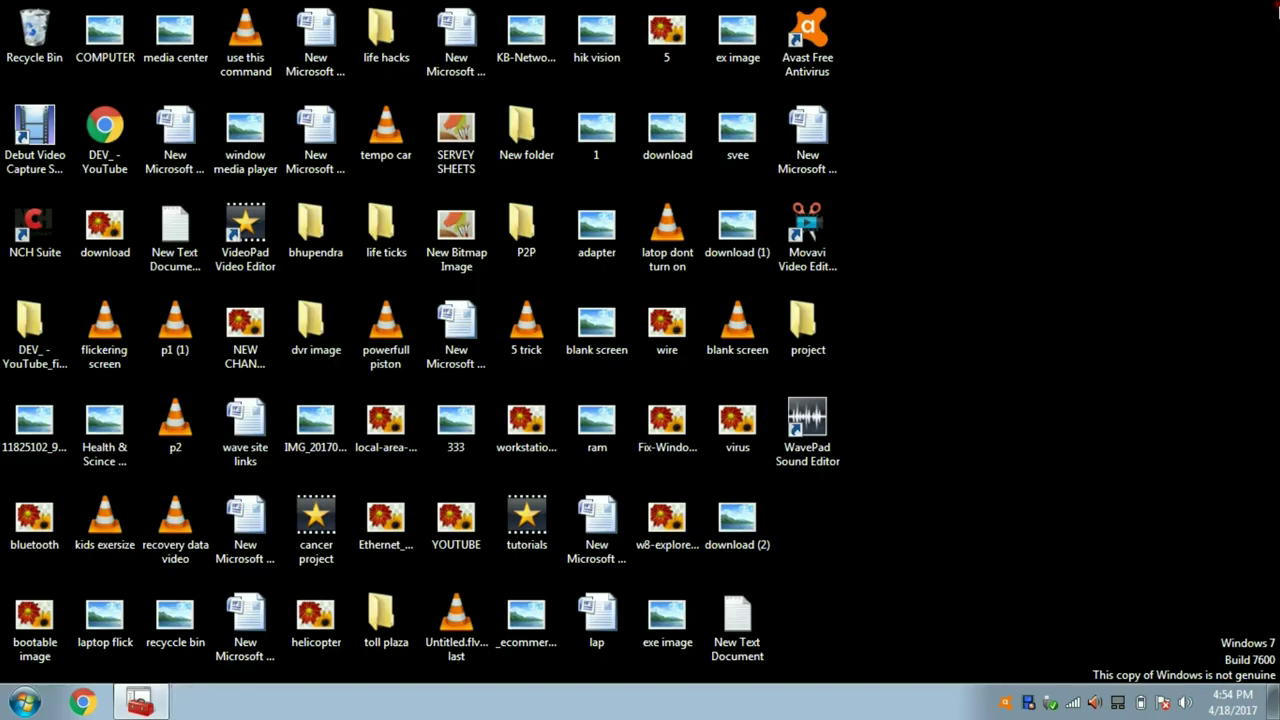